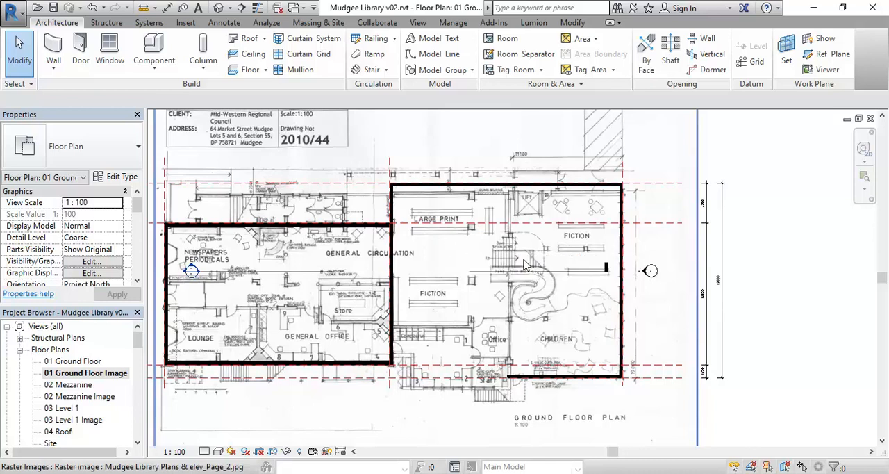
Step: Examine the eastern wing's walls and reference planes against the scanned ground floor plan and its overall depth dimension
scroll(508, 306, up, 1)
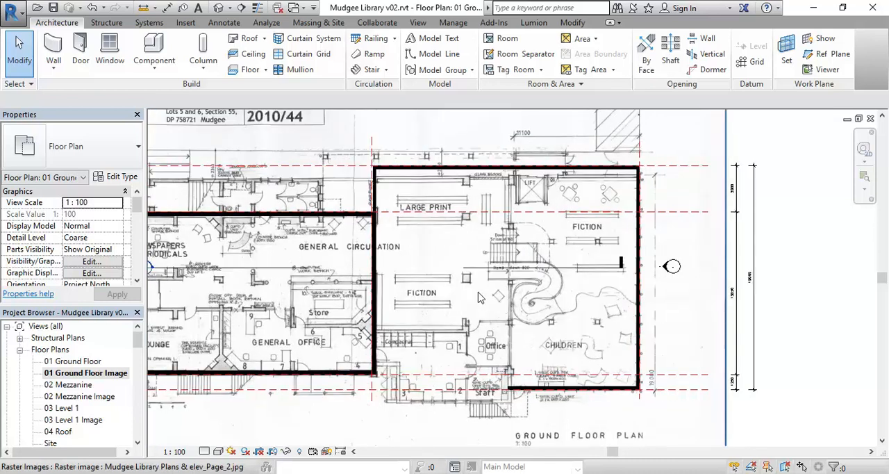
middle_drag(511, 278, 476, 283)
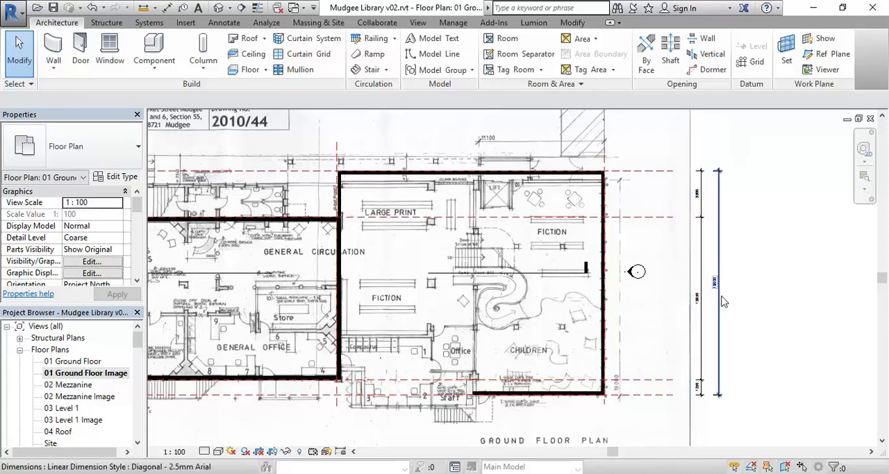
middle_drag(659, 340, 486, 302)
scroll(463, 332, up, 3)
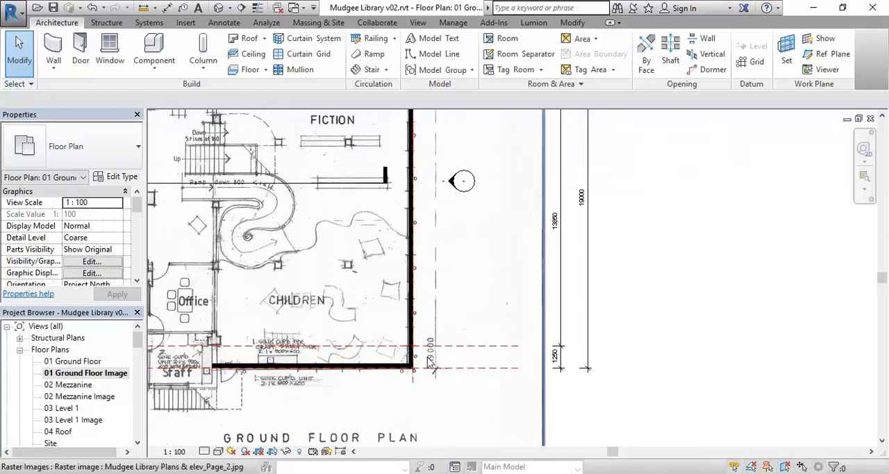
scroll(430, 360, up, 5)
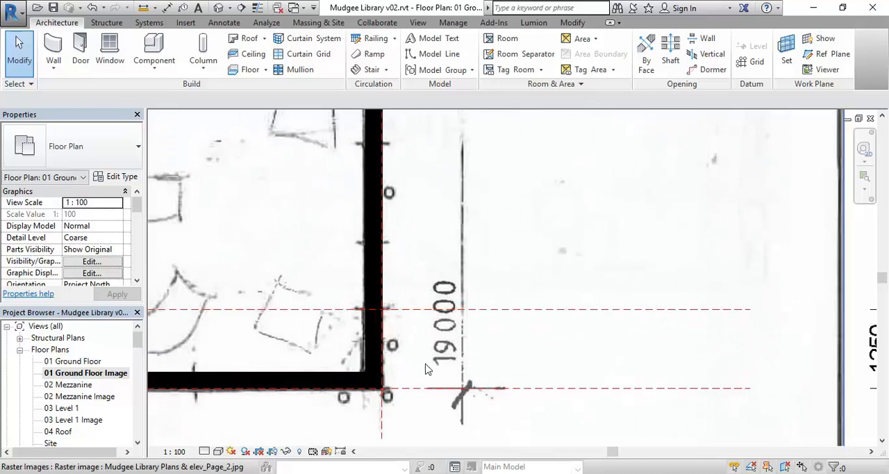
scroll(430, 294, down, 5)
middle_drag(443, 286, 535, 389)
scroll(491, 334, down, 2)
middle_drag(492, 334, 504, 346)
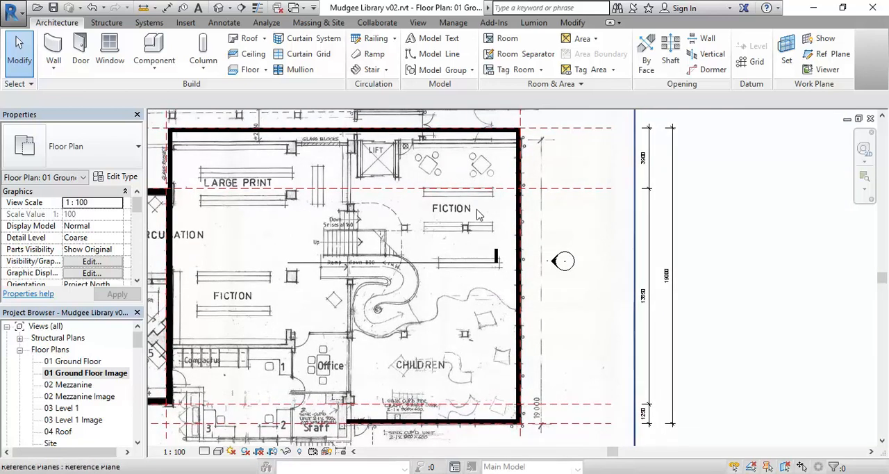
scroll(444, 305, down, 2)
mouse_move(434, 317)
middle_down()
mouse_move(488, 329)
mouse_move(432, 329)
middle_up()
scroll(472, 319, up, 1)
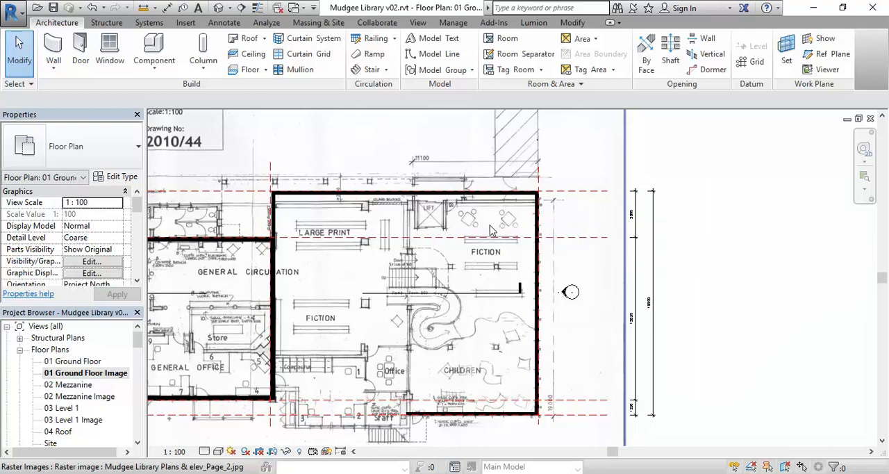
Step: Examine the toilet and stair block north of the western wing against the reference planes on the scanned plan
scroll(257, 208, down, 1)
middle_drag(242, 208, 469, 209)
scroll(388, 194, up, 3)
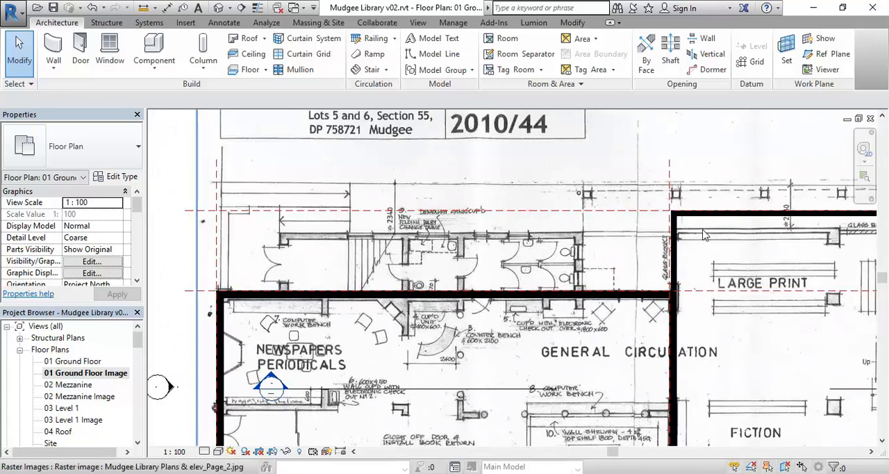
scroll(703, 234, up, 2)
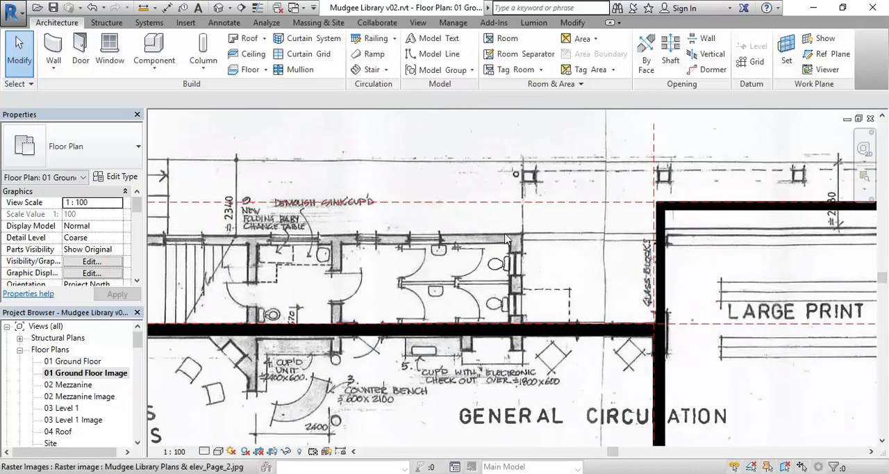
middle_drag(270, 238, 436, 250)
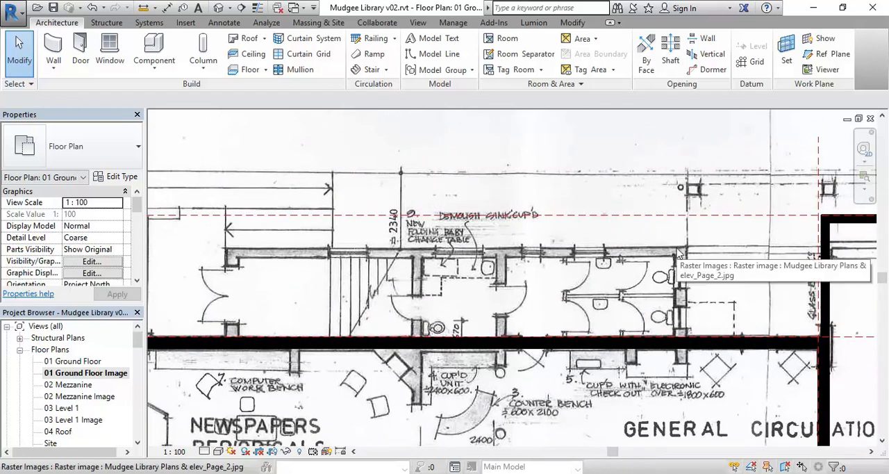
scroll(314, 250, down, 1)
middle_drag(316, 252, 391, 192)
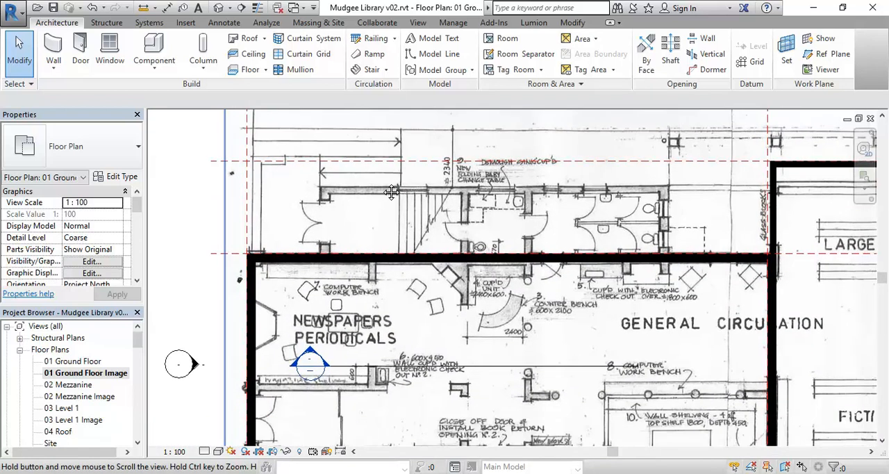
scroll(386, 189, down, 1)
scroll(351, 316, down, 1)
middle_drag(351, 317, 300, 289)
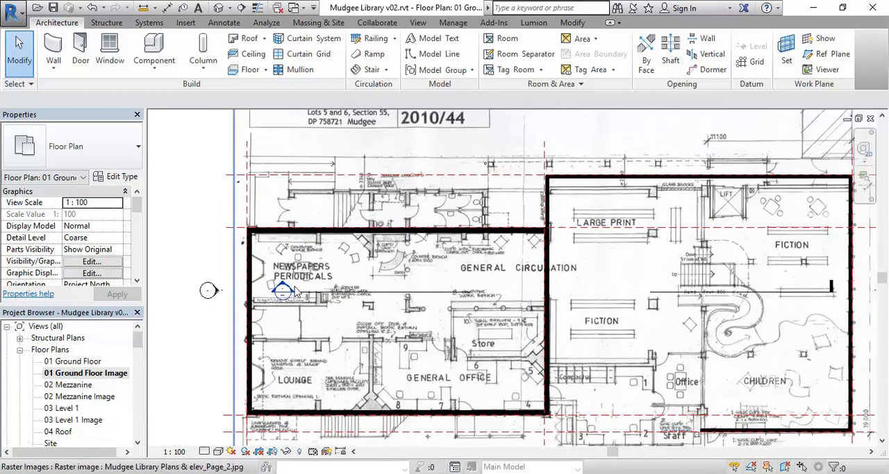
Step: Measure the vertical offset from the northern reference plane to the scanned wall line at the building's northeast corner
middle_drag(405, 206, 214, 225)
middle_drag(715, 240, 655, 203)
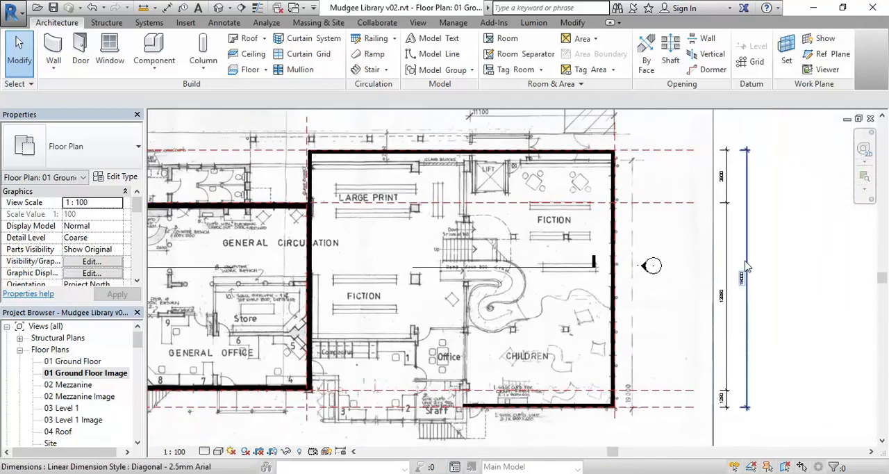
middle_drag(762, 276, 717, 273)
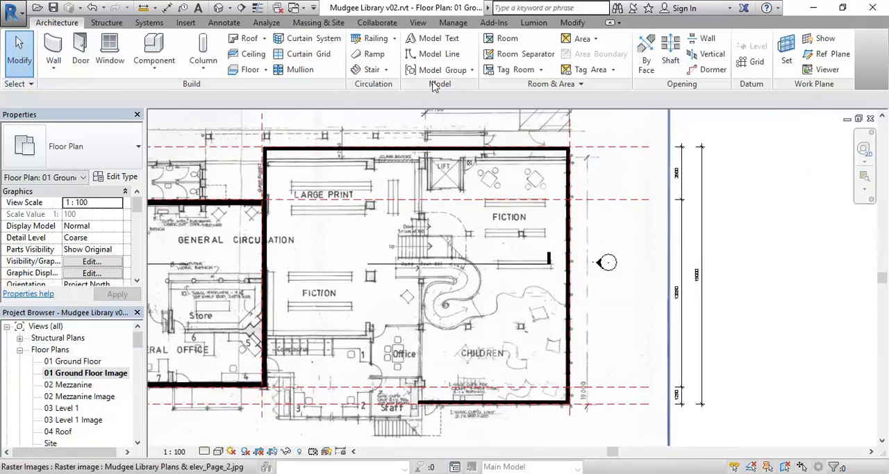
click(142, 7)
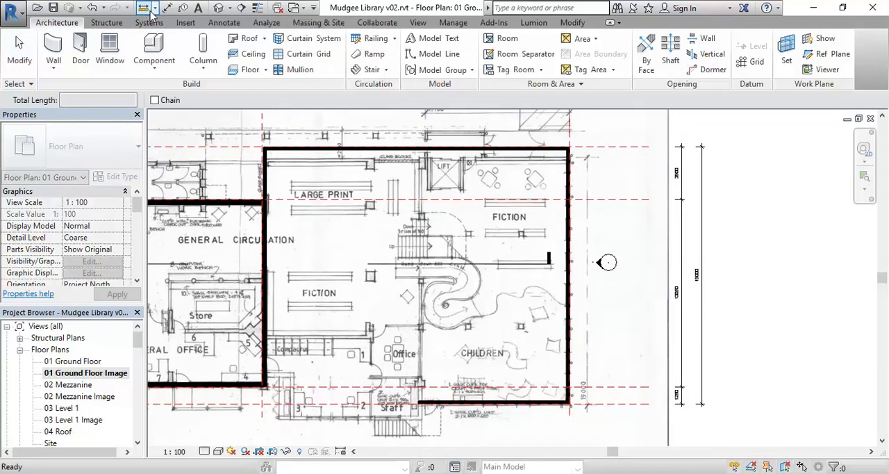
scroll(599, 151, up, 6)
click(489, 168)
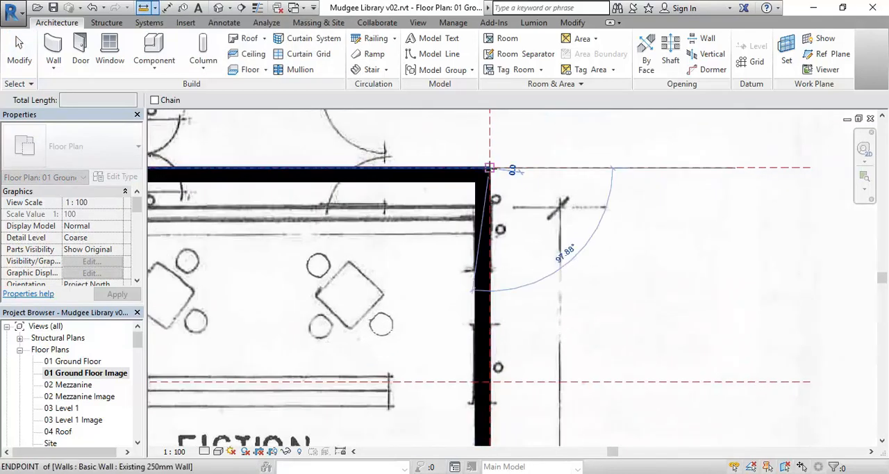
click(490, 205)
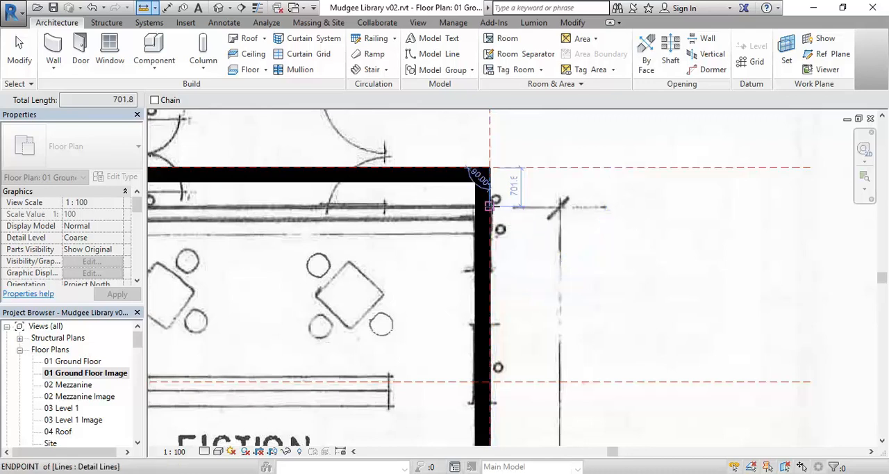
right_click(492, 145)
click(510, 153)
right_click(512, 160)
click(518, 170)
Step: Align the outer face of the eastern wing's north wall with the northern reference plane
scroll(524, 208, down, 2)
middle_drag(525, 215, 518, 178)
scroll(518, 182, down, 2)
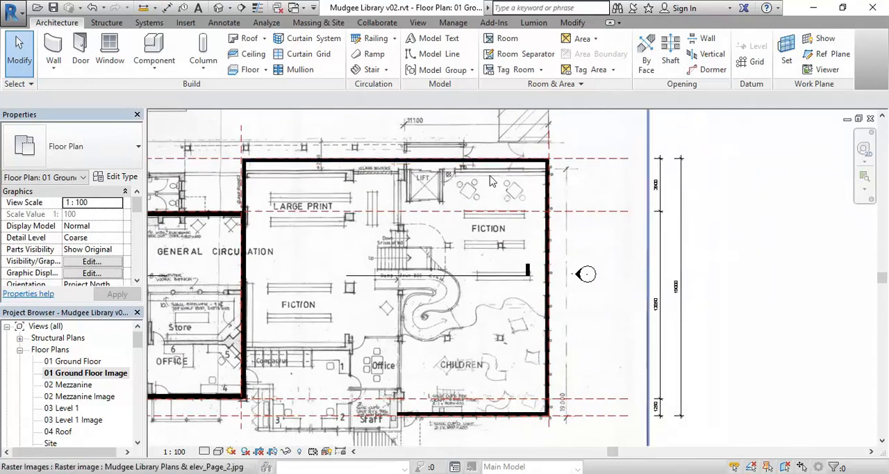
middle_drag(478, 191, 478, 216)
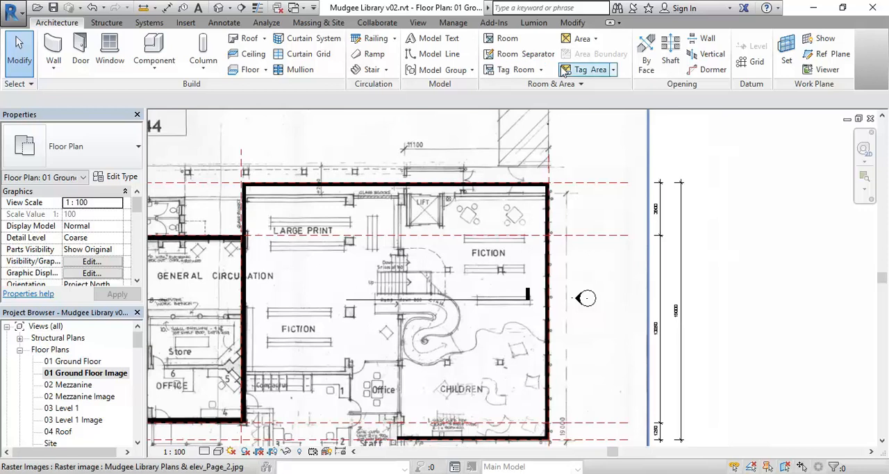
click(575, 25)
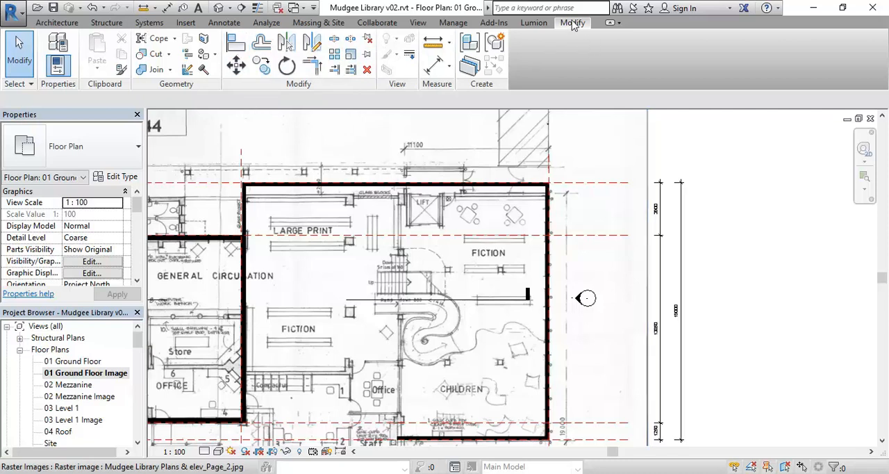
click(237, 43)
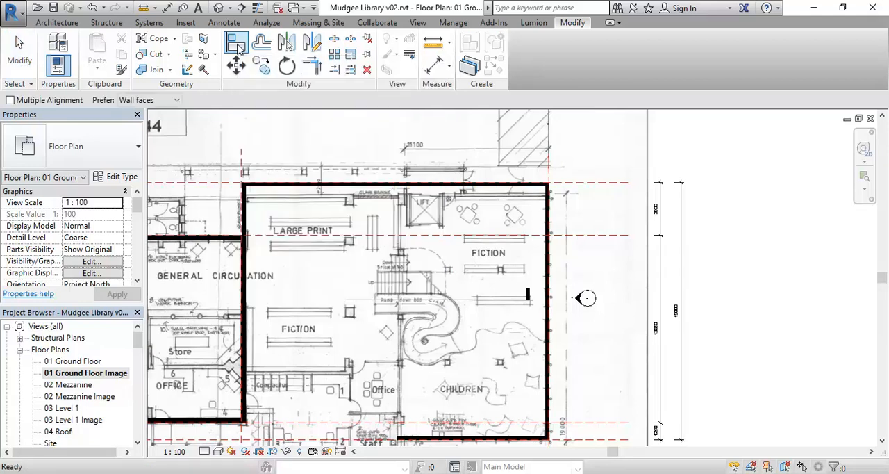
click(575, 189)
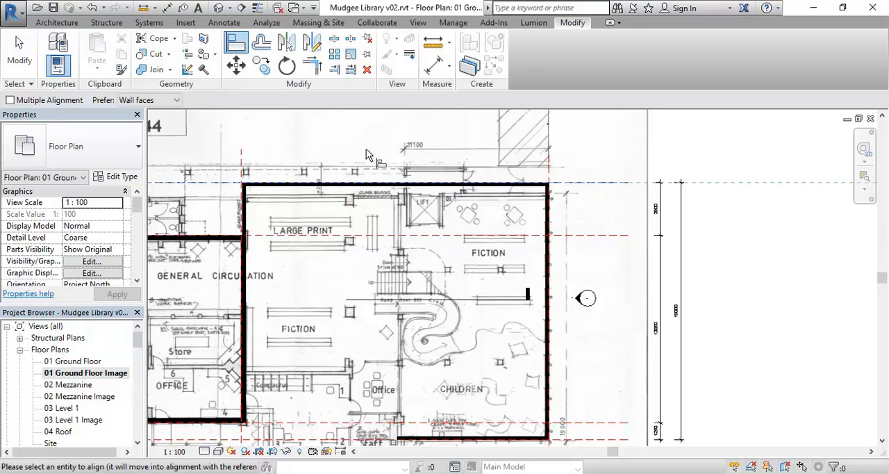
scroll(366, 160, up, 3)
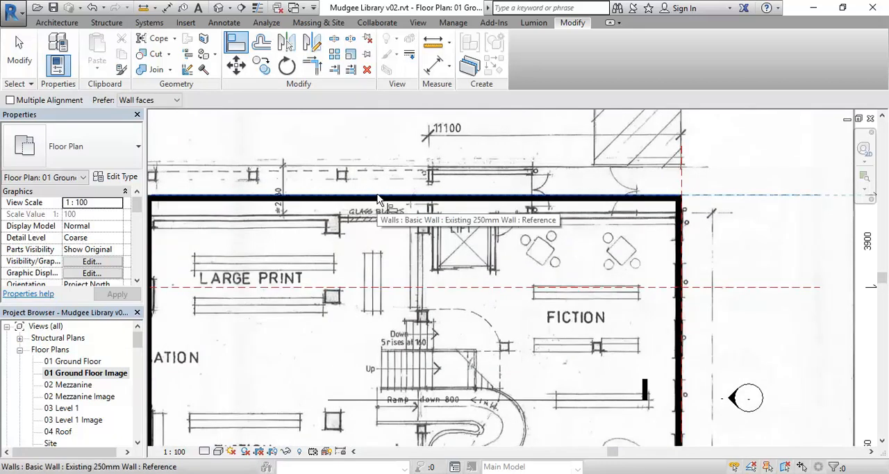
click(378, 200)
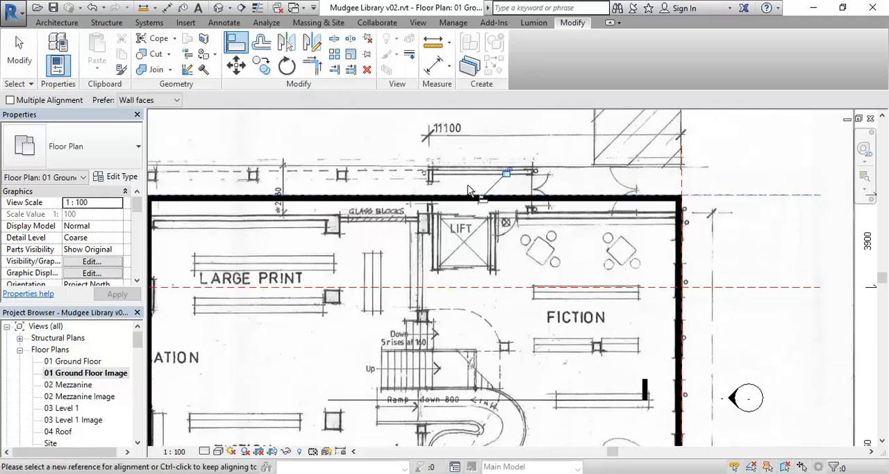
Step: Lock the north wall's alignment to the reference plane and leave the Align command
click(507, 172)
right_click(548, 148)
right_click(594, 160)
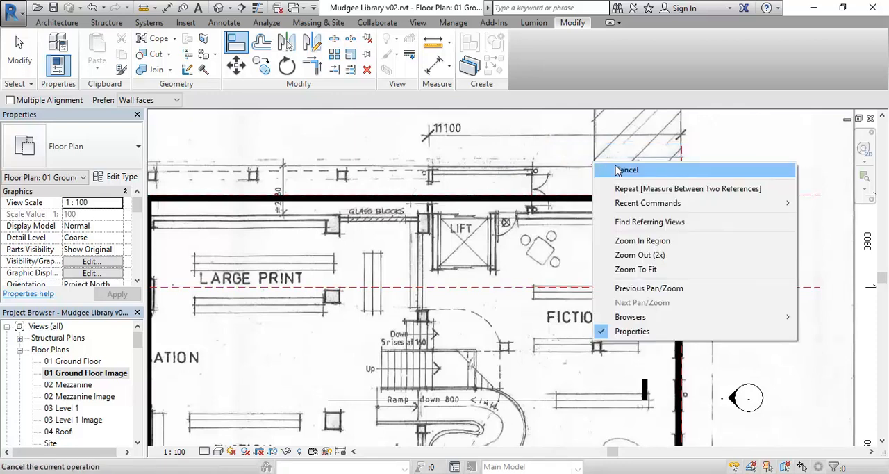
click(626, 169)
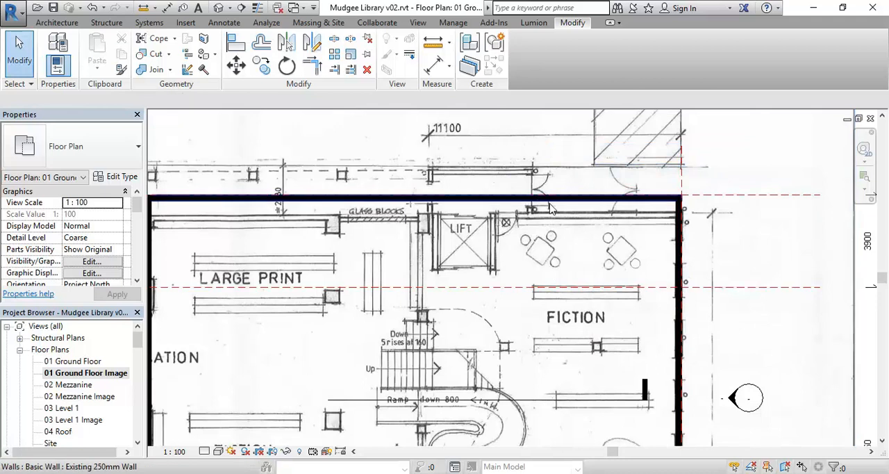
Step: Move the northern reference plane by setting the overall north-south dimension to 18300
scroll(539, 203, down, 4)
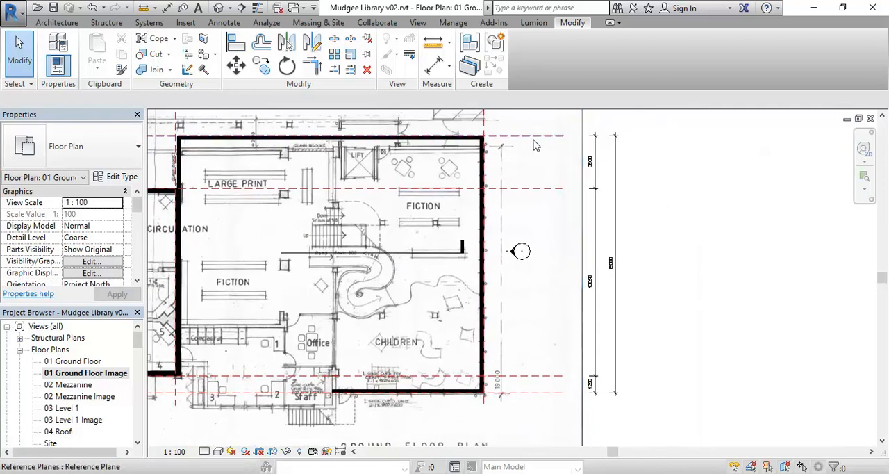
click(530, 142)
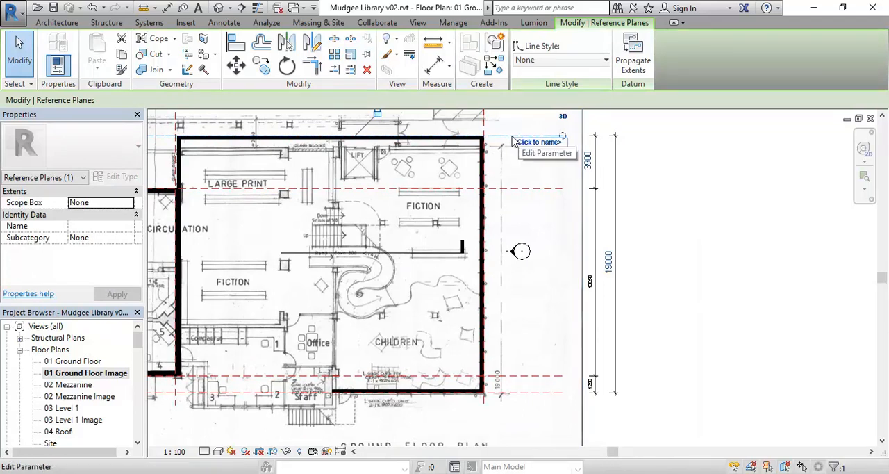
click(609, 263)
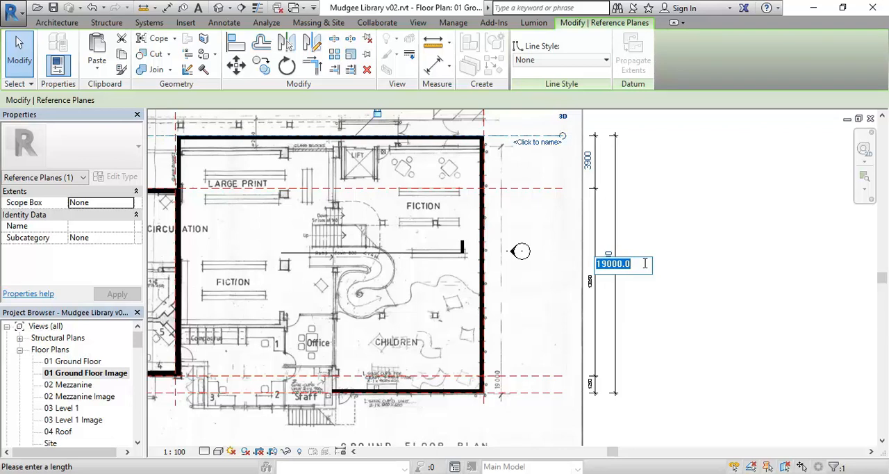
text(18300)
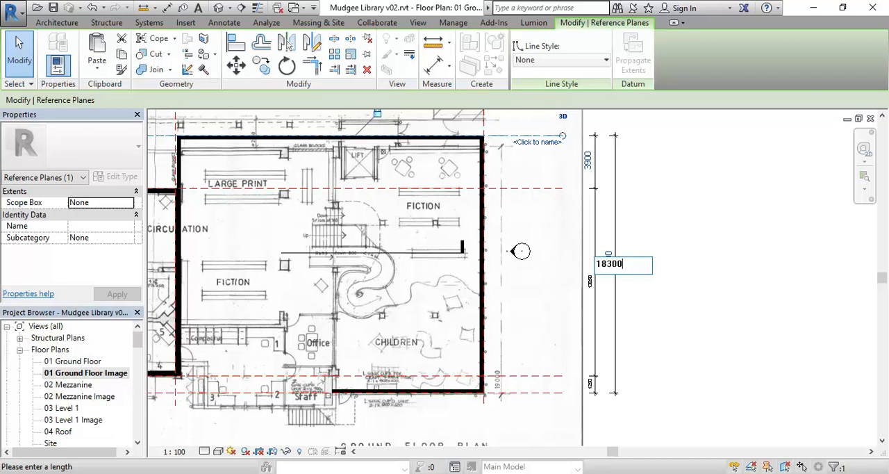
key(Return)
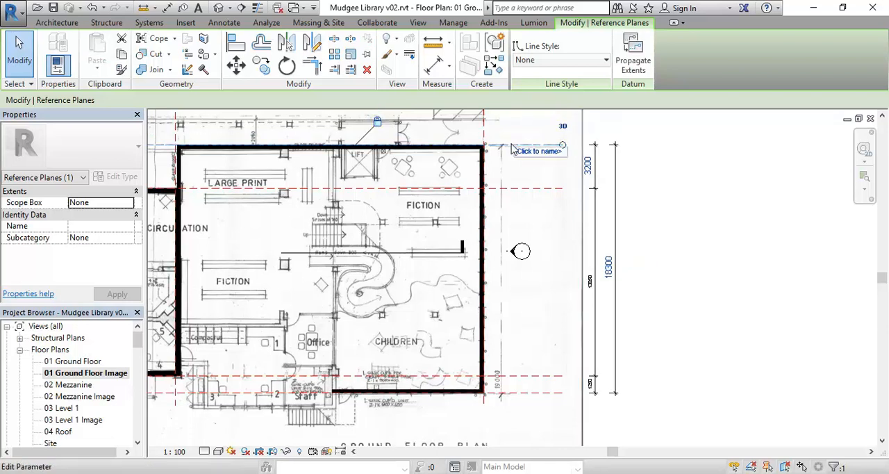
Step: Copy the reference plane along the eastern wing's south wall 1100 mm south, onto the staff area's outer wall line
scroll(271, 167, down, 1)
middle_drag(271, 167, 539, 198)
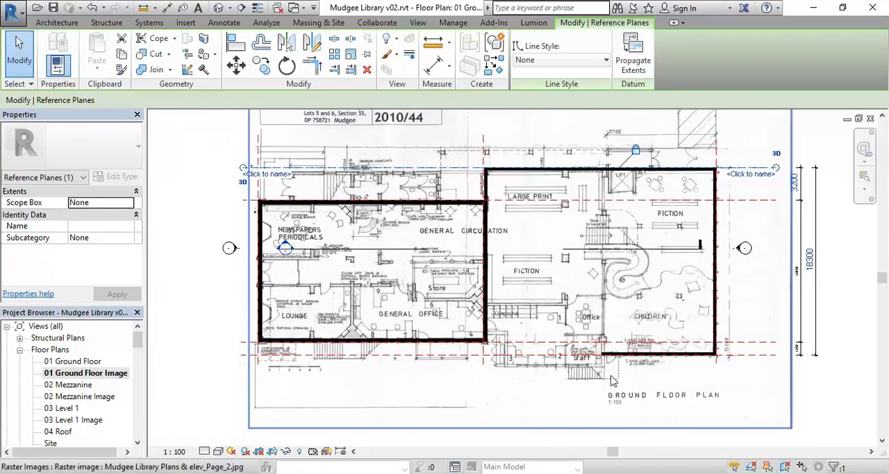
scroll(612, 378, up, 2)
middle_drag(506, 369, 453, 354)
scroll(463, 345, up, 3)
click(413, 321)
scroll(408, 303, up, 1)
middle_drag(403, 314, 373, 284)
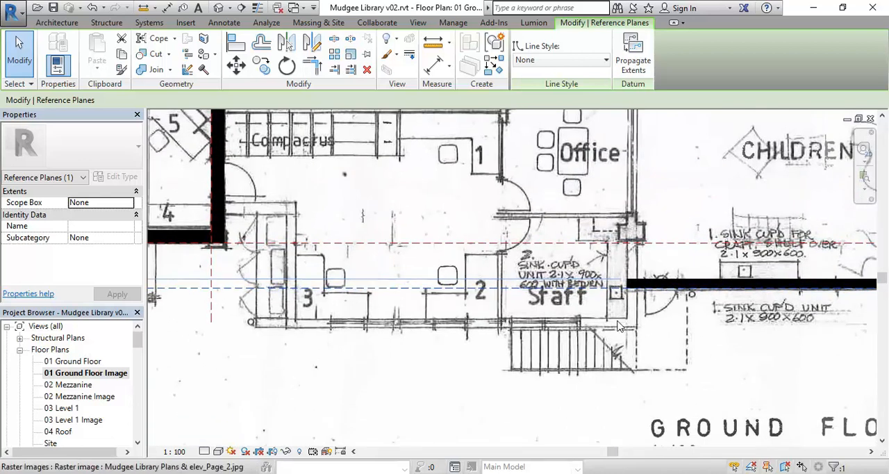
middle_drag(610, 337, 459, 326)
scroll(401, 237, up, 1)
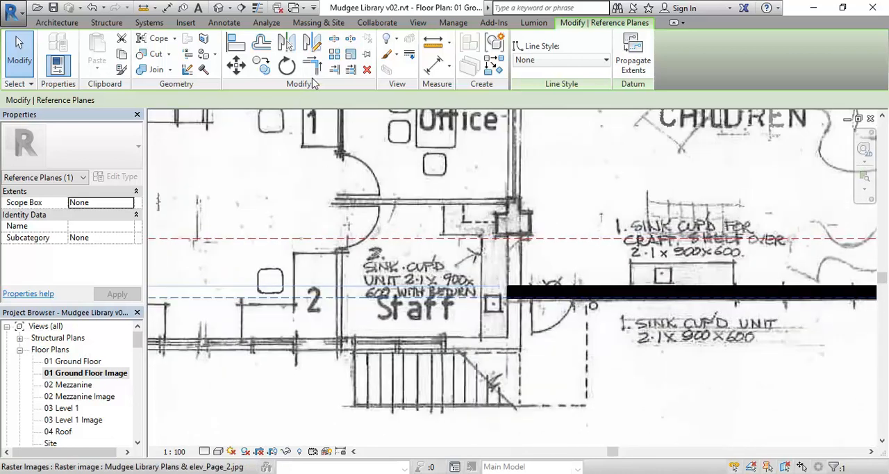
click(261, 66)
click(472, 300)
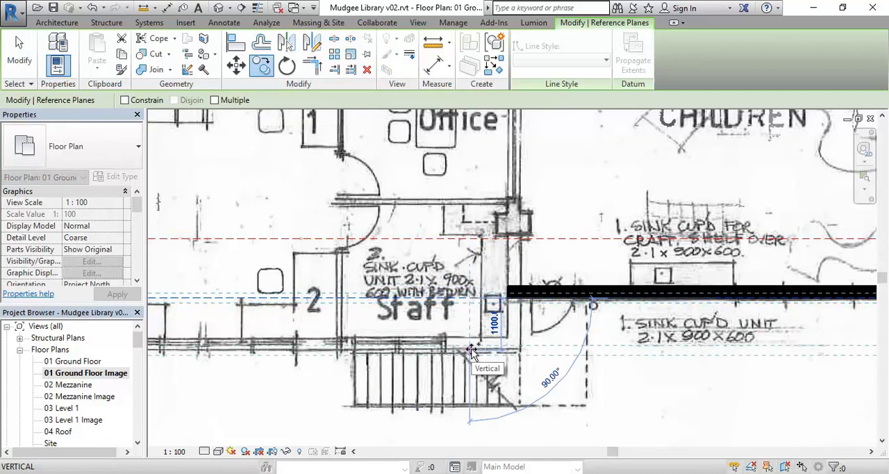
click(471, 352)
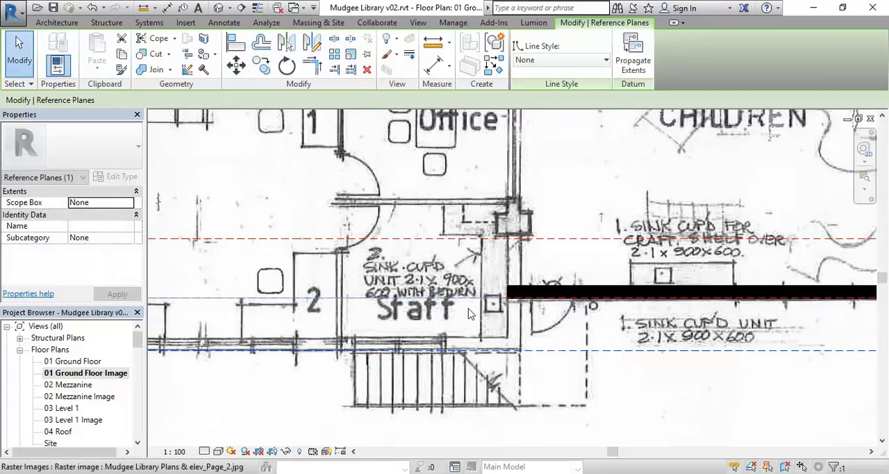
Step: Shorten the copied reference plane by pulling its eastern end back to just past the staff room
scroll(467, 299, down, 3)
scroll(466, 298, down, 2)
middle_drag(313, 349, 526, 350)
scroll(473, 348, down, 1)
middle_drag(473, 348, 454, 340)
scroll(720, 355, up, 1)
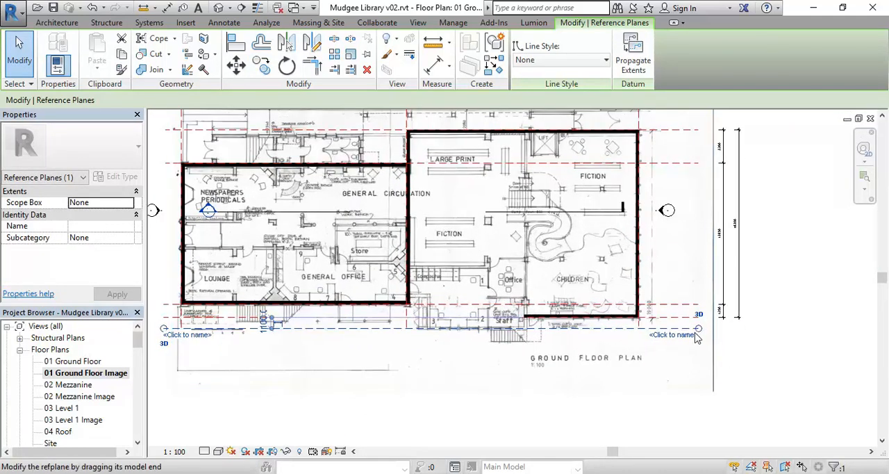
drag(699, 330, 584, 336)
Step: Pull the copied reference plane's western end in to just west of the staff area and deselect the plane
middle_drag(337, 348, 388, 358)
drag(215, 338, 424, 365)
scroll(522, 373, up, 1)
scroll(522, 373, up, 2)
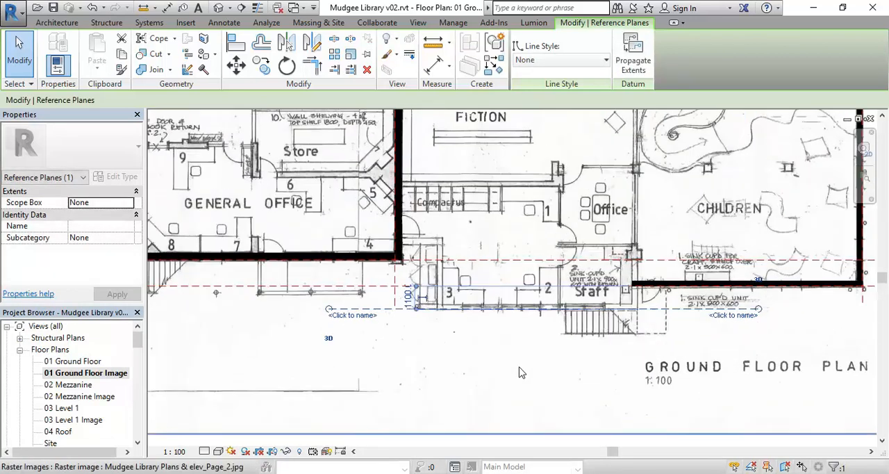
middle_drag(571, 374, 560, 317)
scroll(478, 284, up, 1)
scroll(466, 292, down, 4)
click(510, 431)
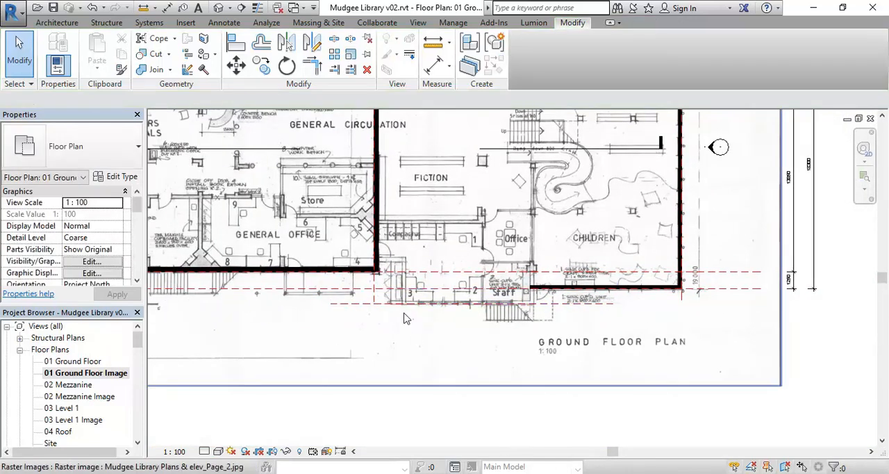
Step: Draw a vertical reference plane along the scanned wall line west of workstation 3, about 1766 mm east of the existing wall
middle_drag(383, 309, 356, 330)
scroll(428, 290, up, 3)
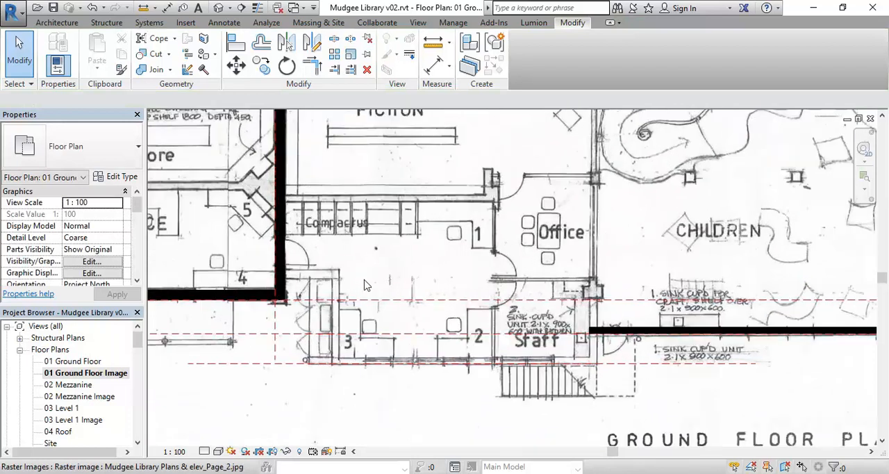
click(56, 22)
click(830, 54)
middle_drag(318, 311, 369, 266)
scroll(372, 229, up, 3)
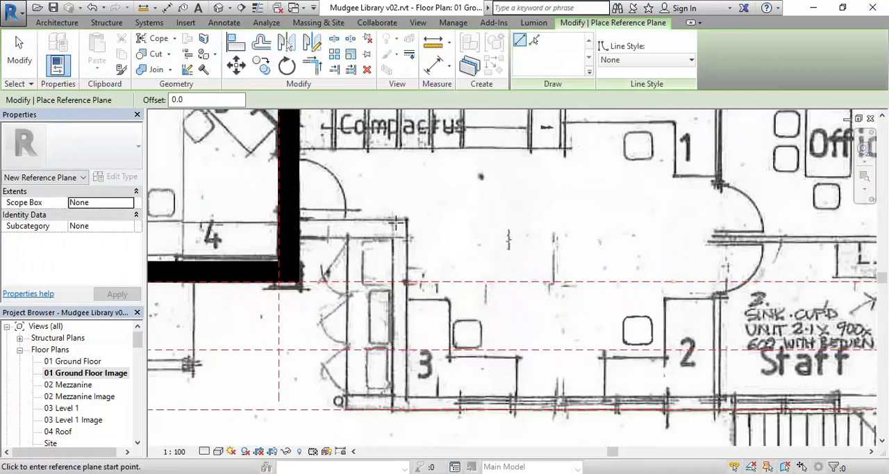
scroll(393, 240, down, 1)
click(394, 200)
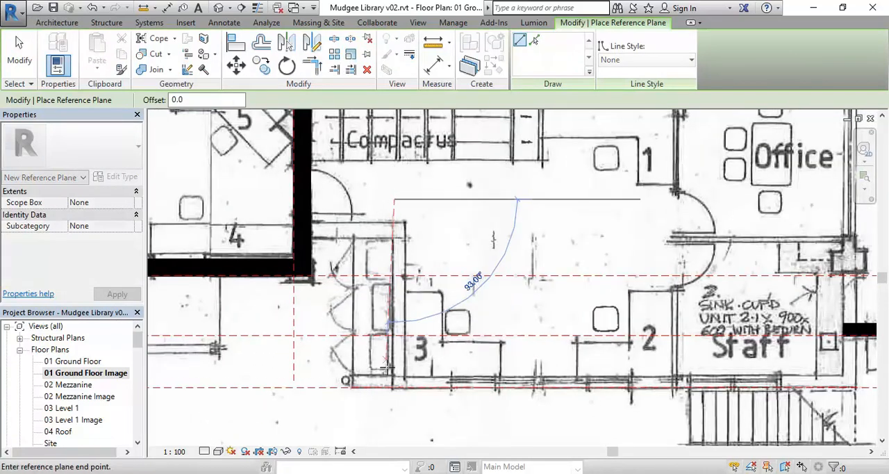
middle_drag(355, 369, 378, 359)
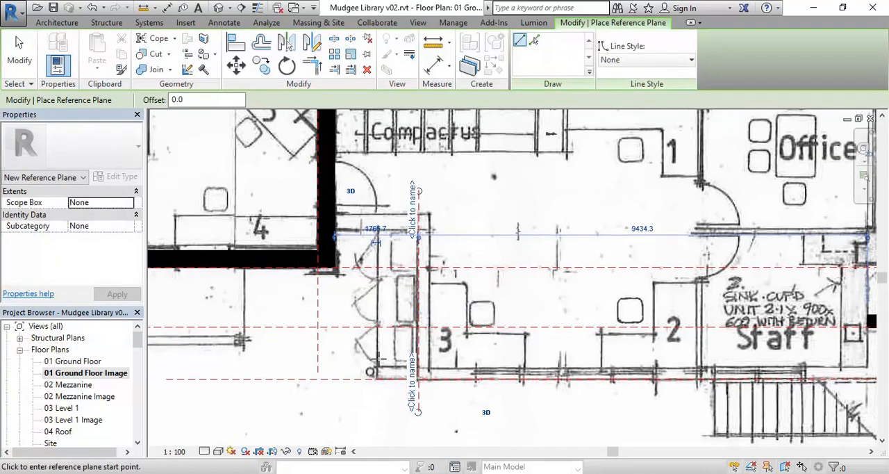
scroll(379, 358, up, 1)
click(369, 207)
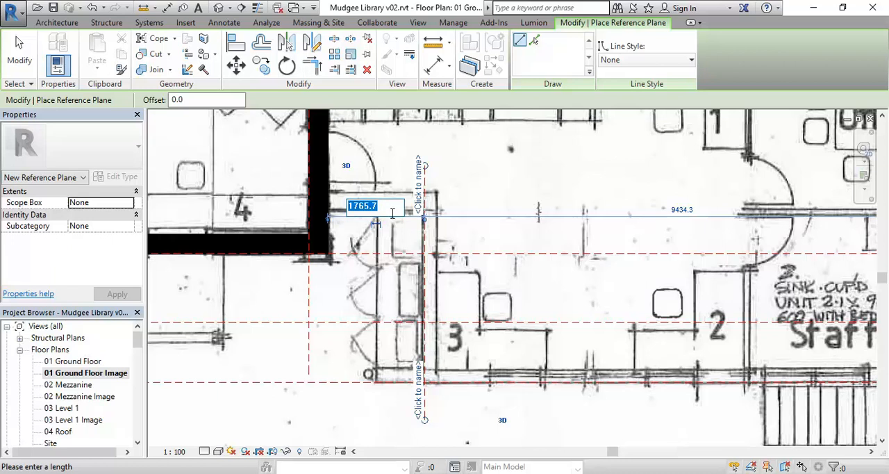
key(Escape)
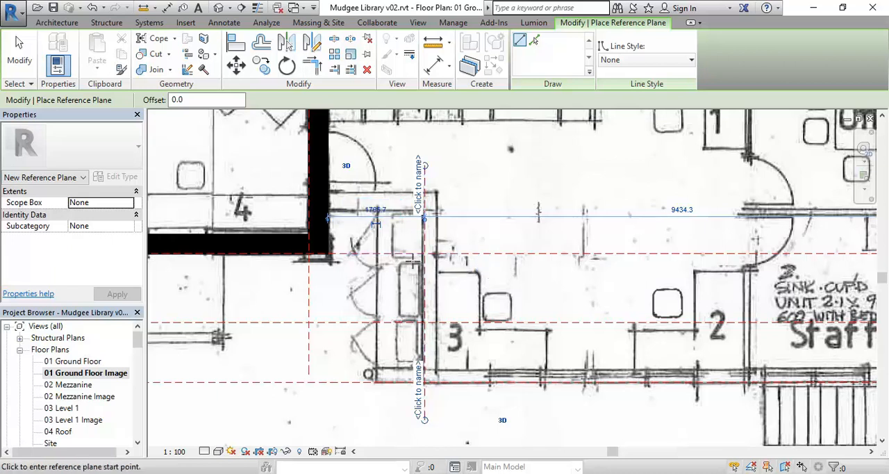
Step: Move the vertical reference plane west to the scanned cupboard front line, 900 mm from the existing wall's face
key(Escape)
click(424, 290)
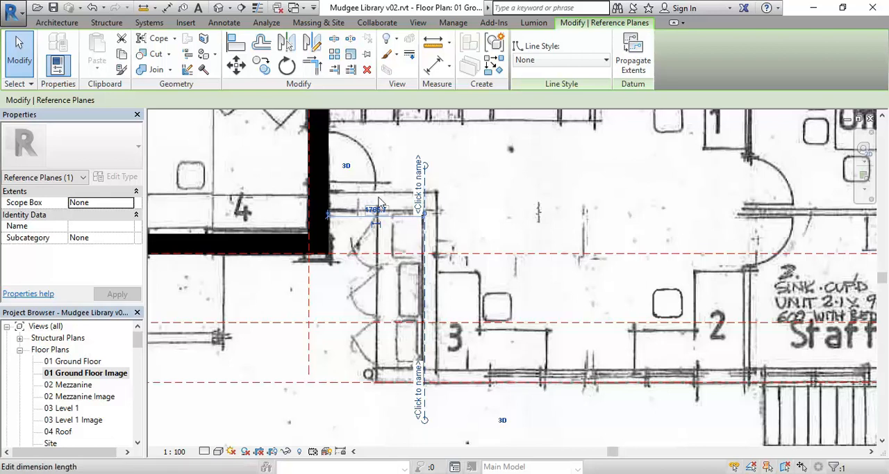
drag(420, 304, 376, 305)
click(351, 210)
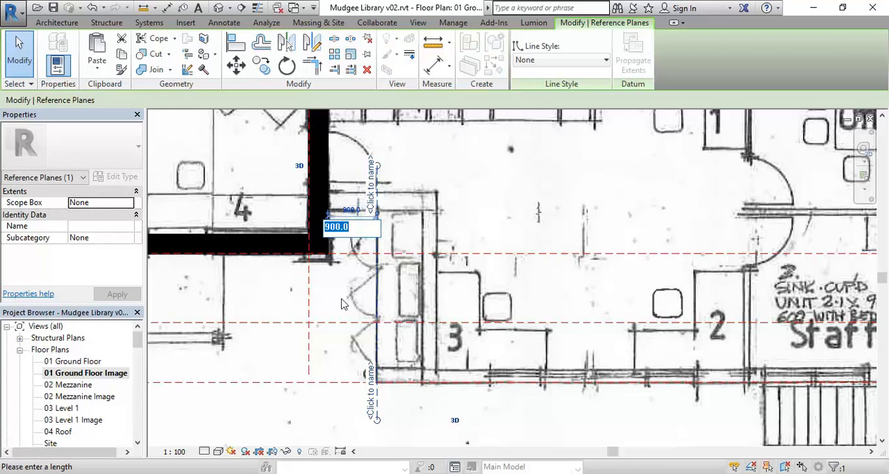
key(Return)
Step: Draw a horizontal reference plane along the recess's scanned wall line, about 462 mm north of the existing south wall's inner face
scroll(335, 250, down, 3)
middle_drag(340, 257, 412, 259)
scroll(406, 260, up, 3)
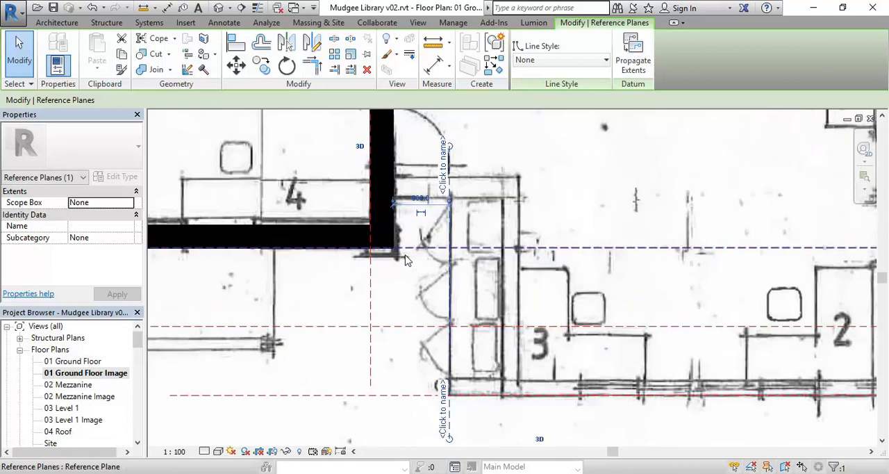
middle_drag(385, 189, 393, 207)
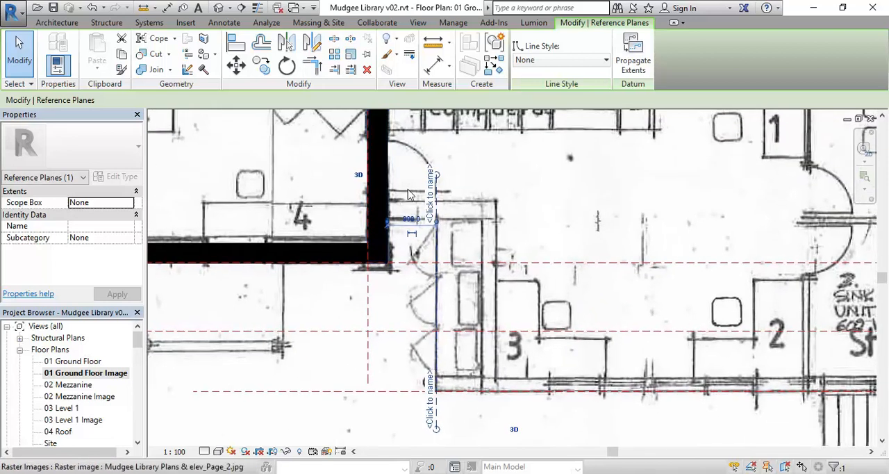
scroll(407, 198, up, 2)
key(Escape)
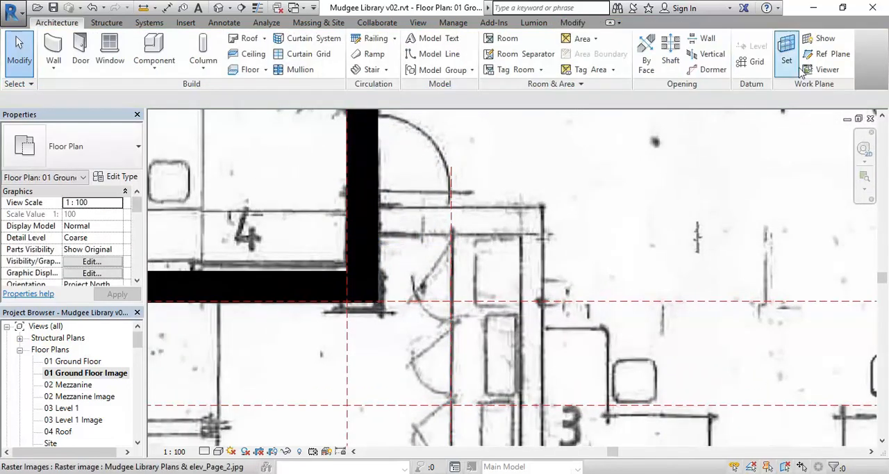
click(827, 53)
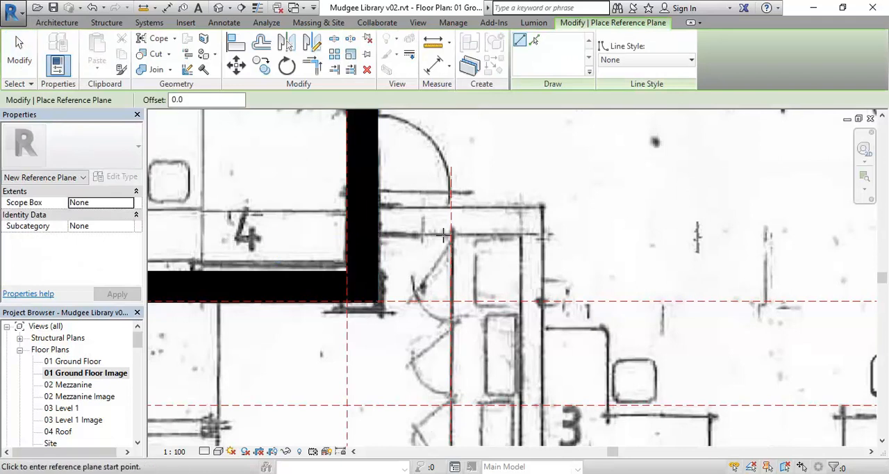
click(329, 234)
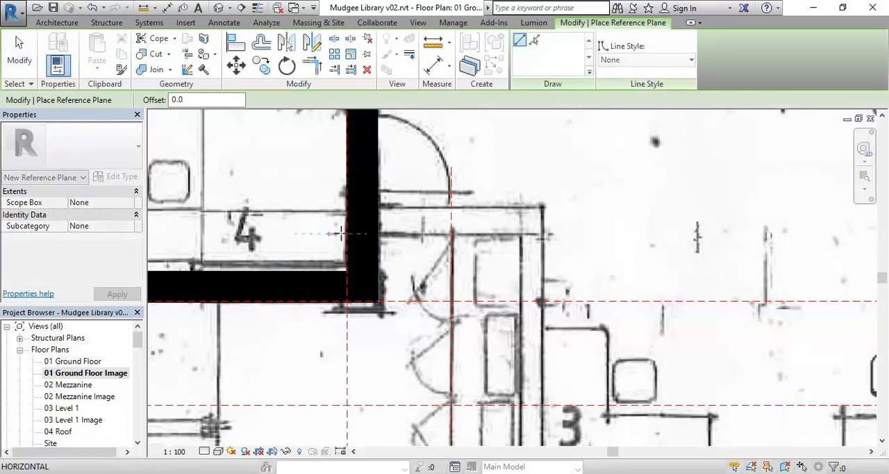
click(594, 234)
scroll(412, 255, down, 2)
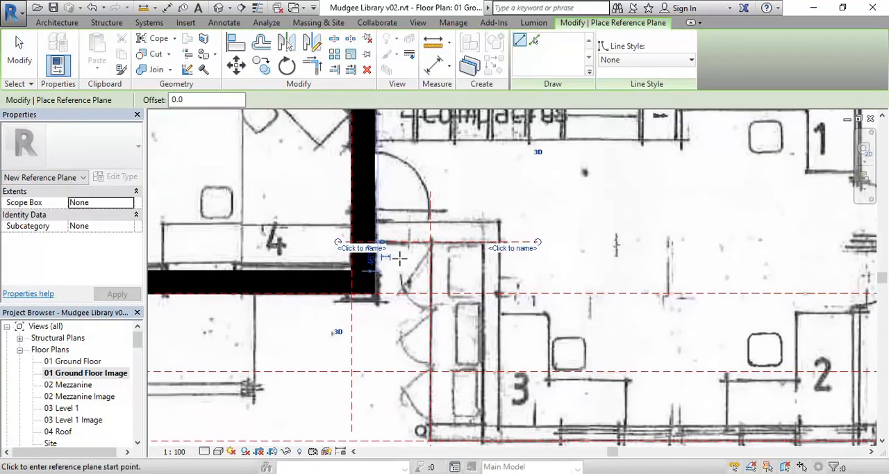
Step: Set the horizontal reference plane's distance from the existing south wall's inner face to 450 mm and leave the command
scroll(407, 264, up, 2)
click(373, 257)
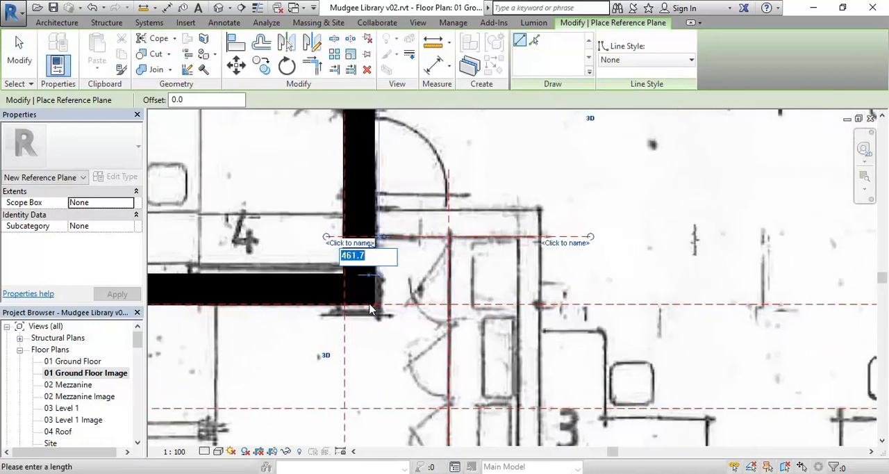
text(4)
key(Return)
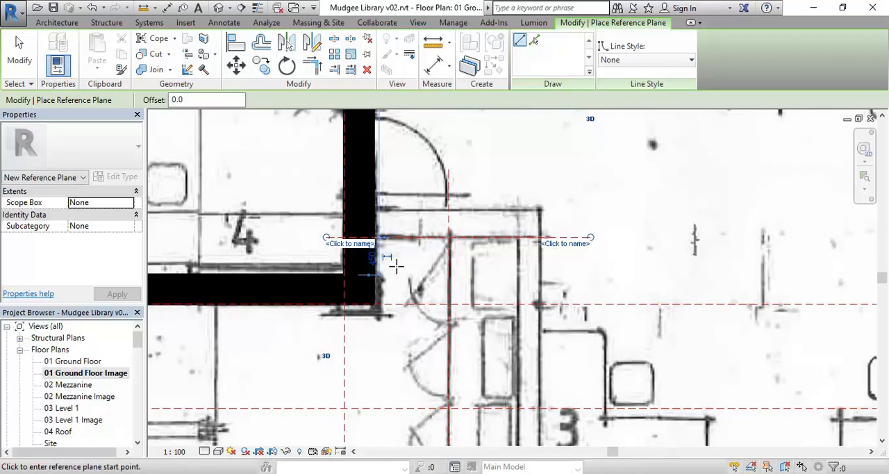
key(Escape)
key(Escape)
Step: Start an Existing 250mm Wall where the recess's horizontal reference plane meets the existing wall's east face, flipped to the plane's north side
scroll(381, 292, down, 5)
scroll(381, 292, down, 4)
scroll(408, 341, up, 2)
scroll(408, 341, up, 4)
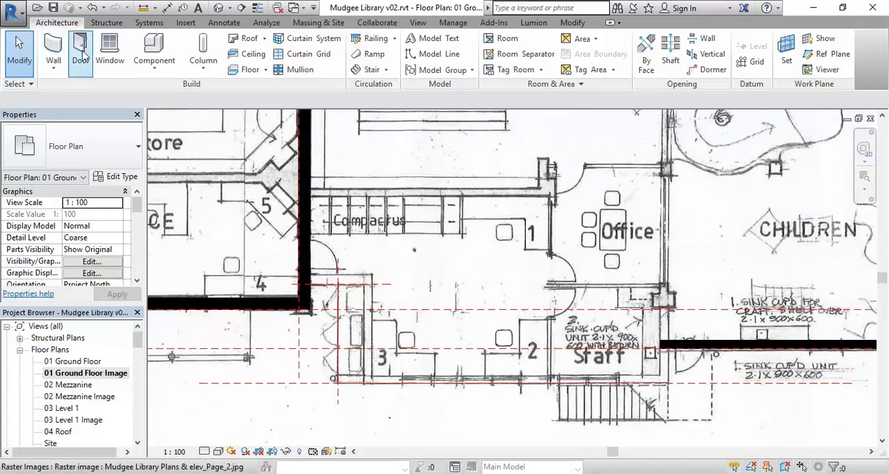
click(54, 43)
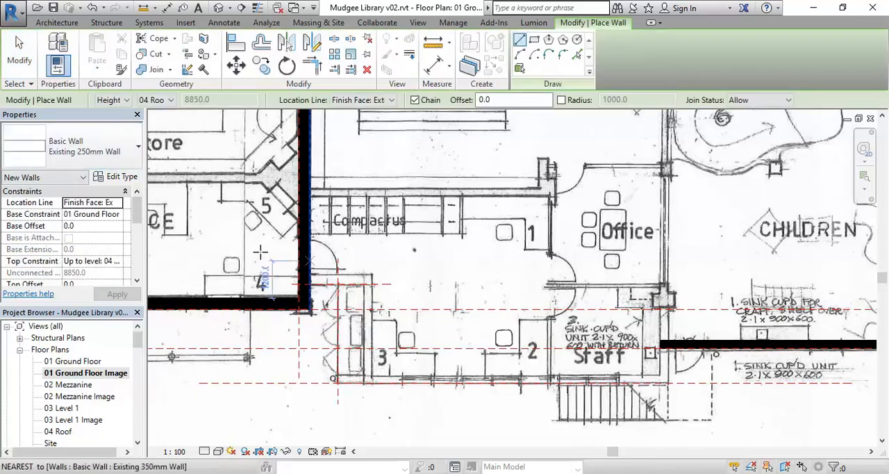
scroll(281, 301, up, 3)
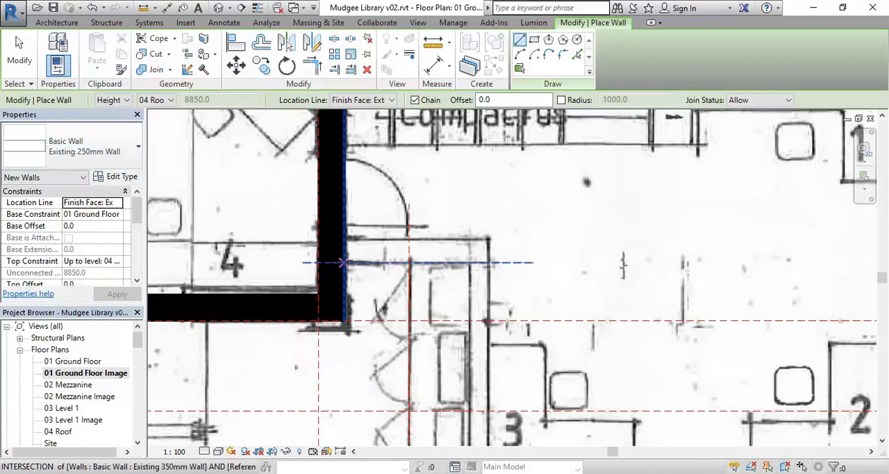
click(342, 262)
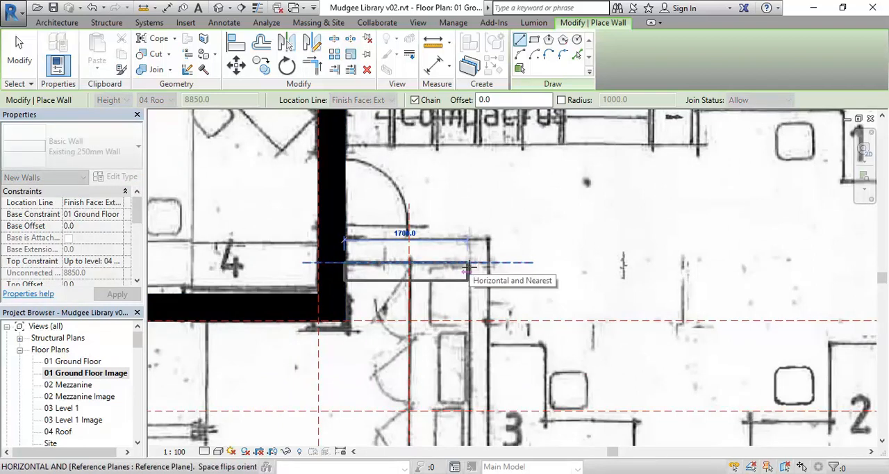
scroll(469, 266, up, 2)
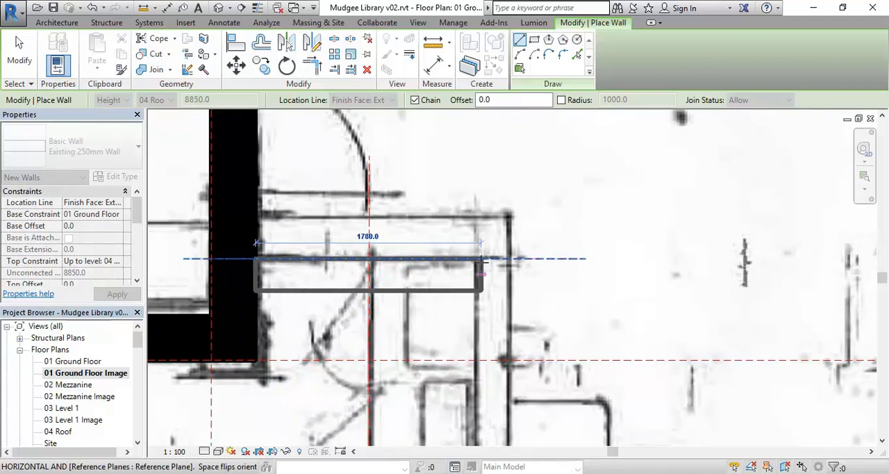
key(space)
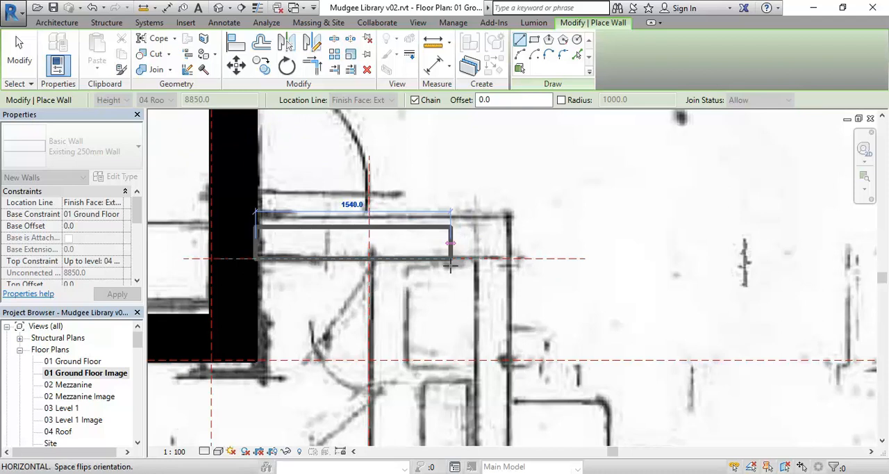
Step: Run the wall 900 mm east to the vertical reference plane and 3150 mm south to the southernmost reference plane
scroll(416, 236, down, 3)
middle_drag(380, 242, 416, 187)
scroll(411, 201, up, 1)
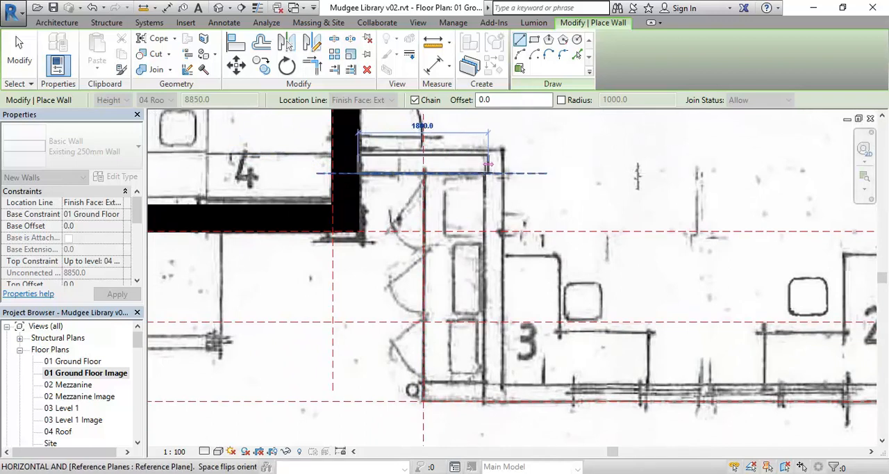
click(422, 172)
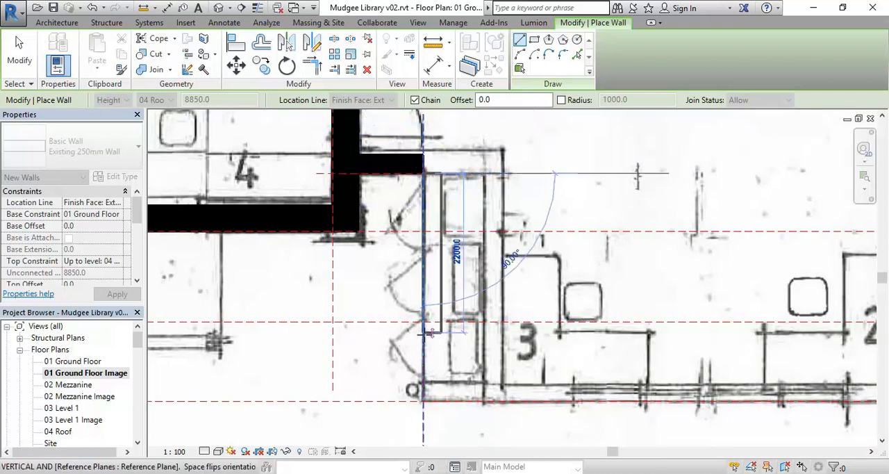
click(422, 401)
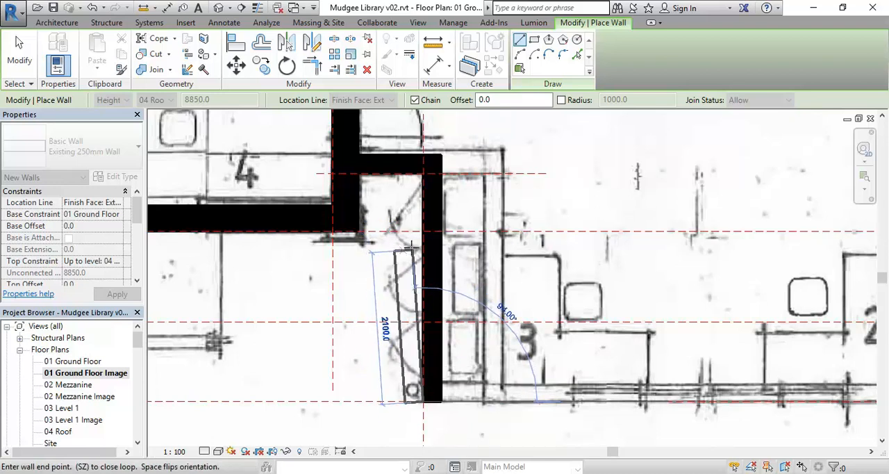
Step: Run the Existing 250mm Wall 9900 mm east along the southernmost reference plane beneath the staff area, and end the wall command
scroll(511, 327, down, 3)
middle_drag(511, 327, 467, 374)
scroll(480, 373, down, 1)
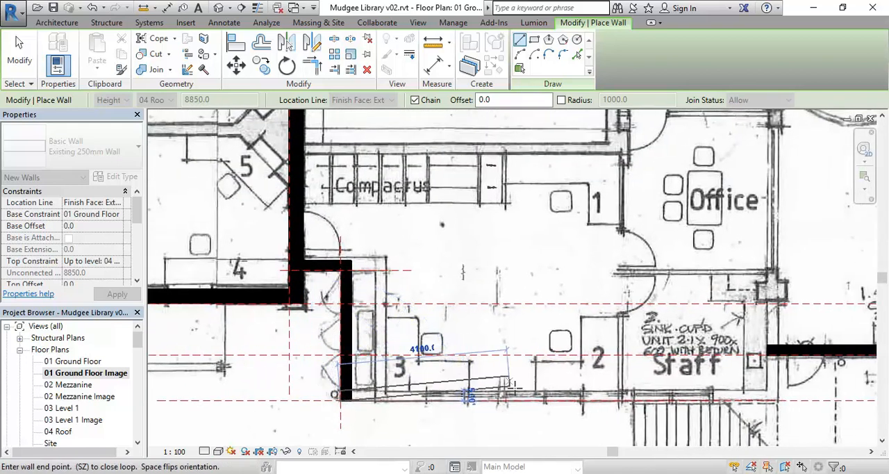
scroll(392, 377, up, 3)
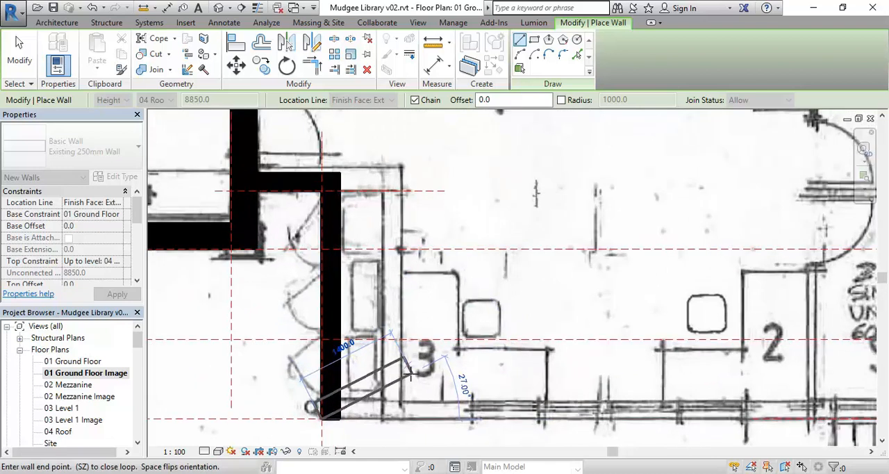
middle_drag(418, 377, 426, 381)
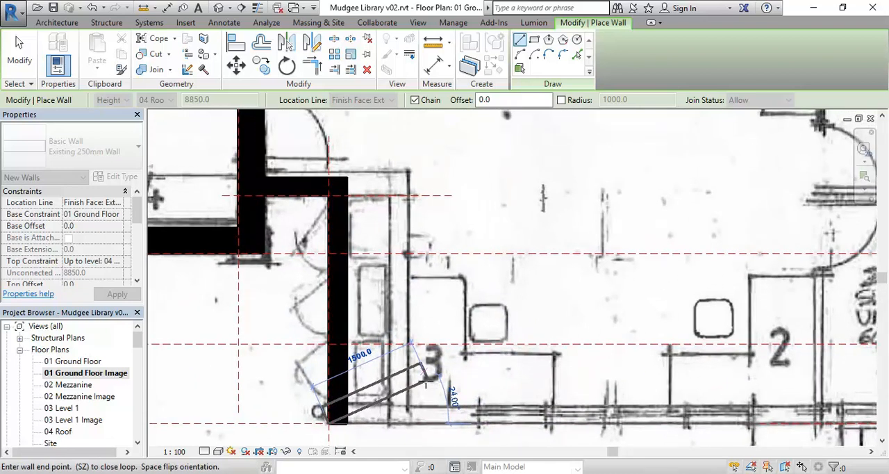
scroll(426, 382, down, 2)
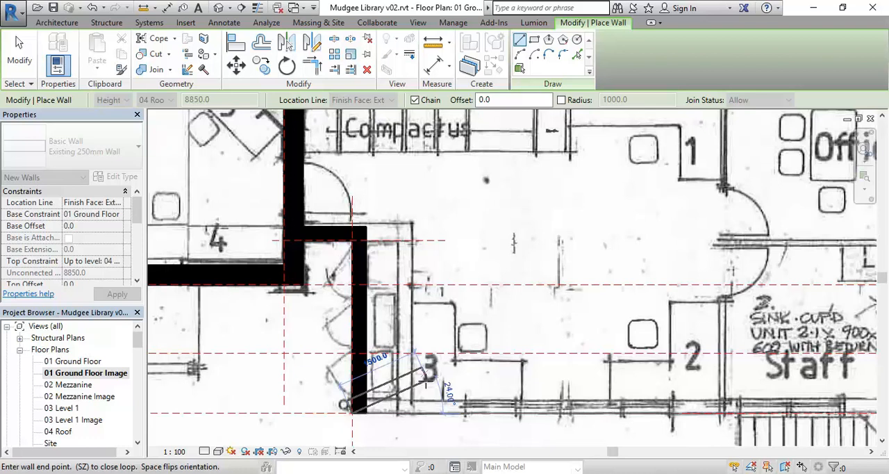
scroll(425, 384, down, 1)
middle_drag(426, 384, 368, 381)
scroll(422, 362, down, 1)
middle_drag(422, 362, 306, 360)
scroll(599, 388, up, 4)
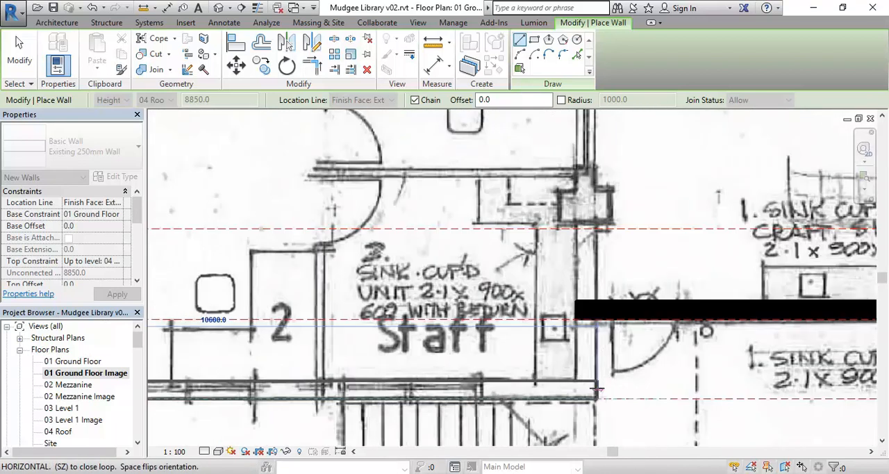
middle_drag(582, 390, 459, 317)
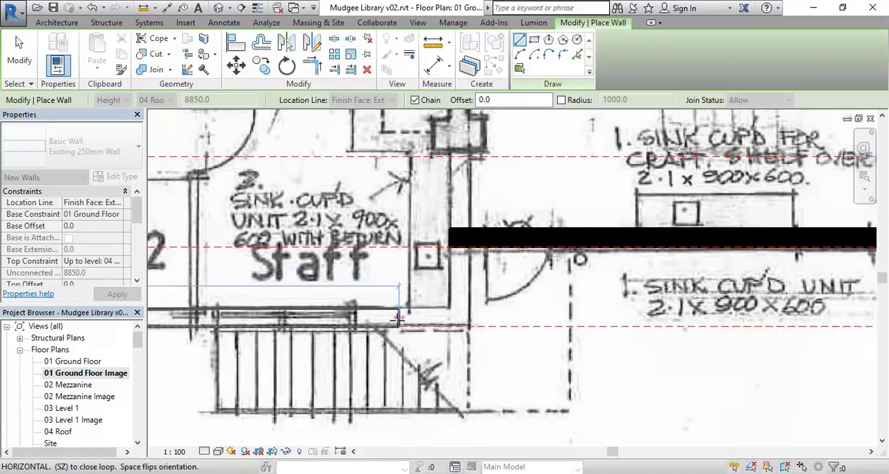
scroll(397, 316, up, 2)
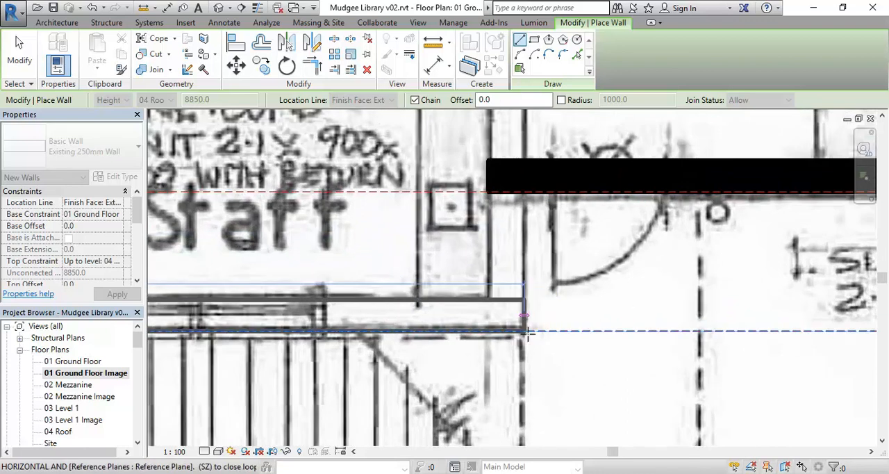
scroll(523, 332, down, 6)
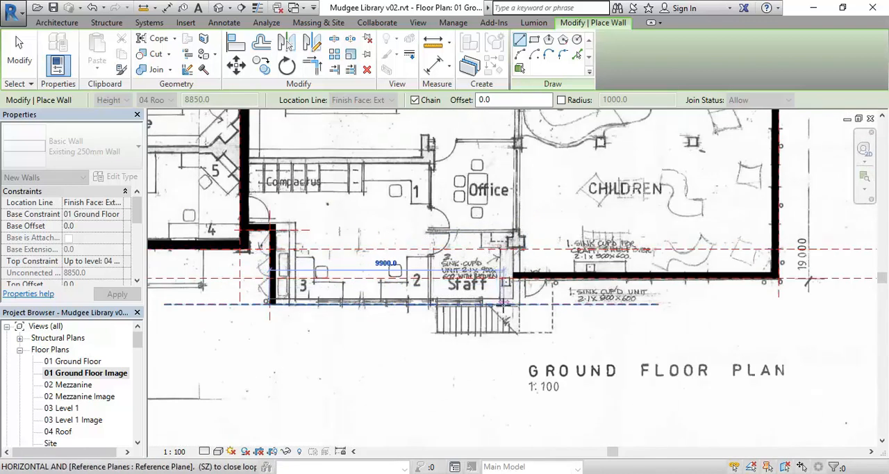
click(503, 302)
right_click(492, 201)
click(514, 212)
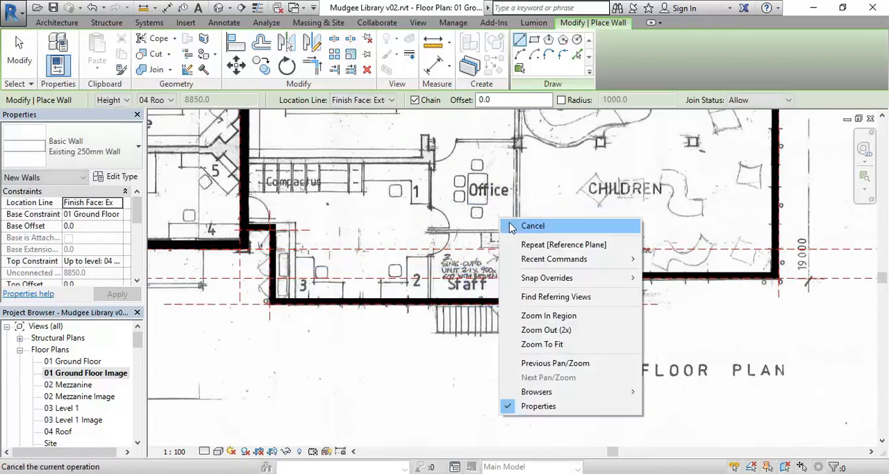
right_click(496, 215)
click(512, 226)
Step: Draw a vertical reference plane along the staff area's scanned east wall line, about 10680 mm west of the existing east wall
scroll(513, 240, down, 2)
middle_drag(512, 251, 449, 314)
scroll(443, 314, up, 3)
scroll(434, 340, up, 1)
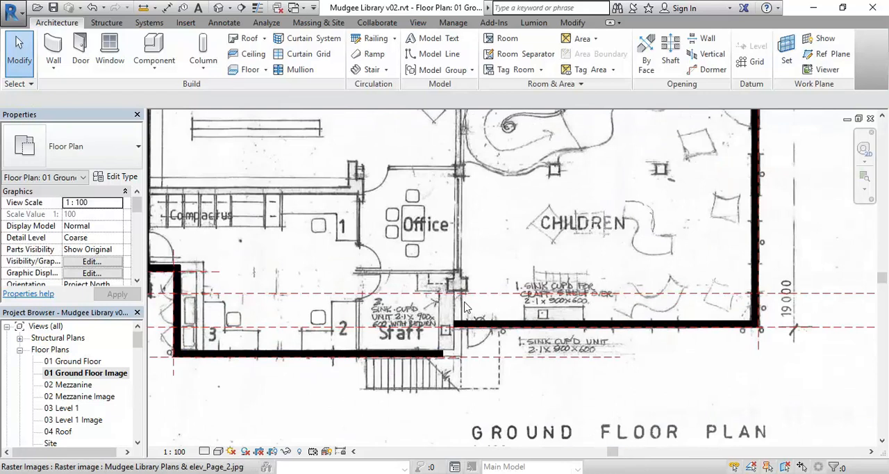
click(841, 54)
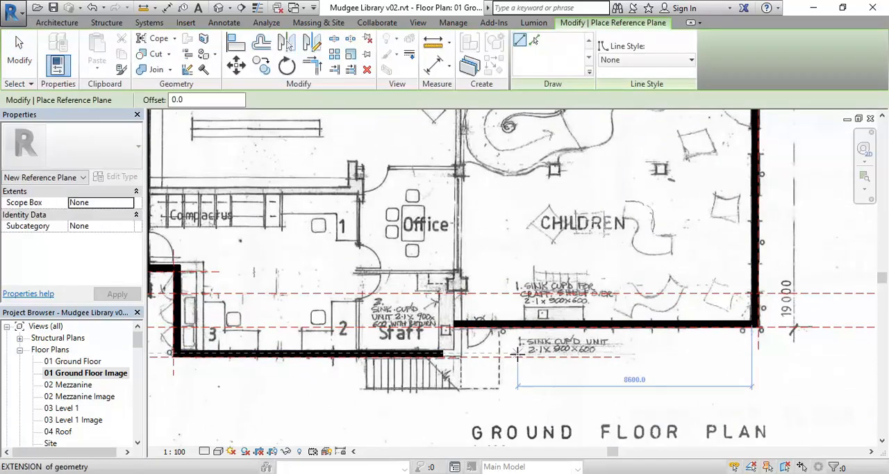
scroll(455, 358, up, 4)
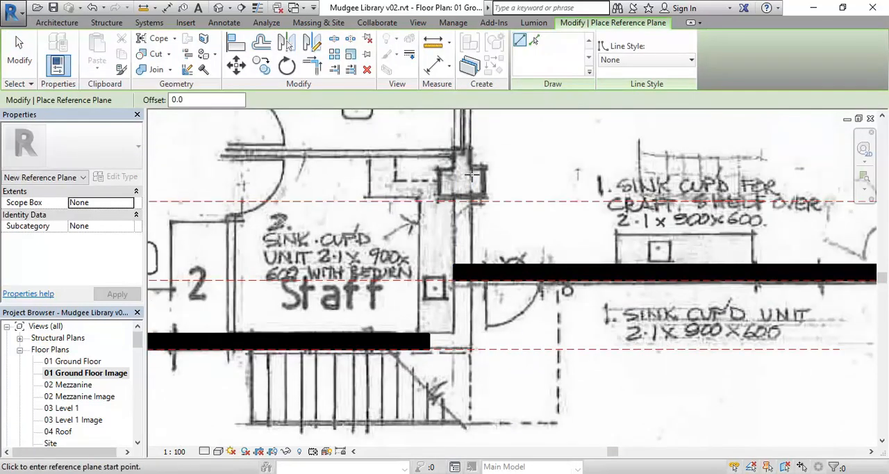
click(469, 166)
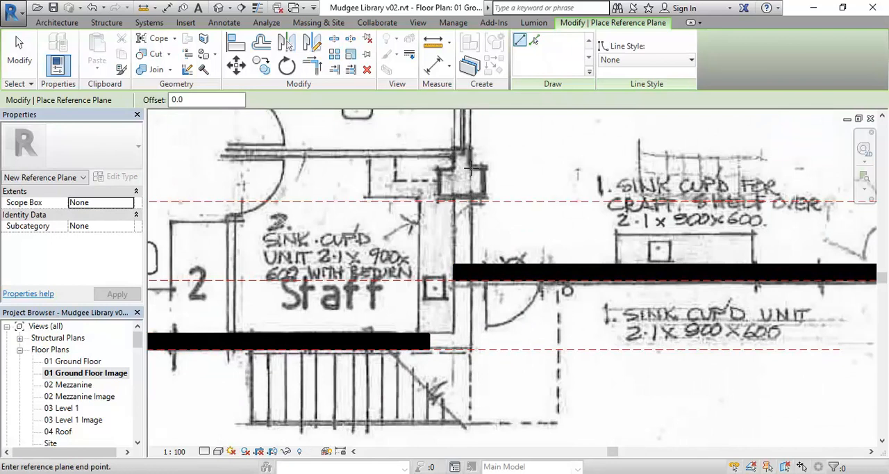
click(470, 439)
key(Escape)
key(Escape)
Step: Set the distance between the staff area's eastern vertical reference plane and the existing east wall to 10700 mm
scroll(417, 333, down, 3)
middle_drag(434, 343, 368, 316)
scroll(367, 333, up, 2)
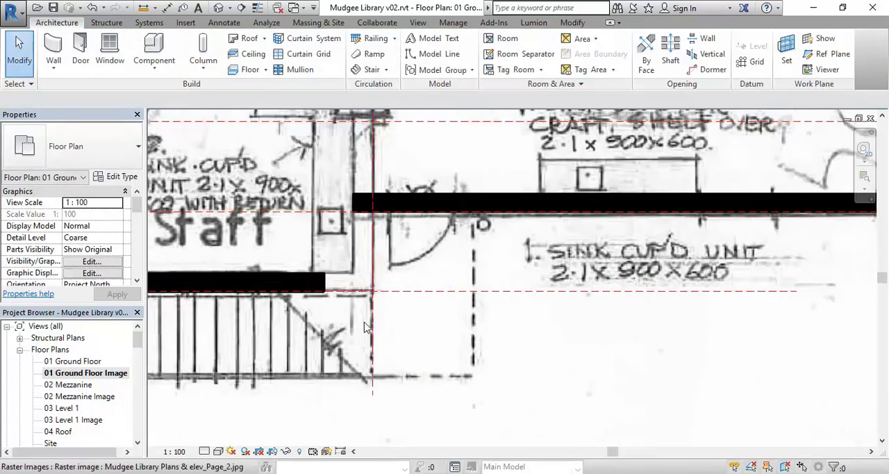
click(379, 368)
middle_drag(355, 361, 400, 355)
scroll(403, 356, up, 2)
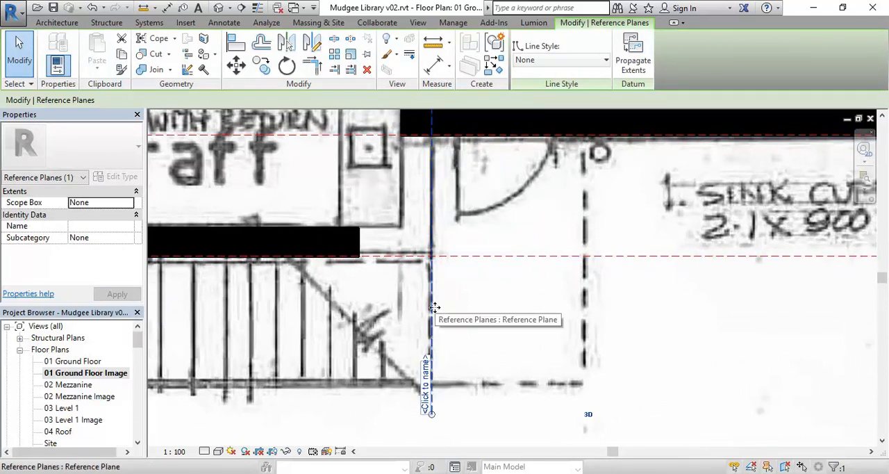
scroll(434, 307, down, 5)
middle_drag(397, 364, 391, 373)
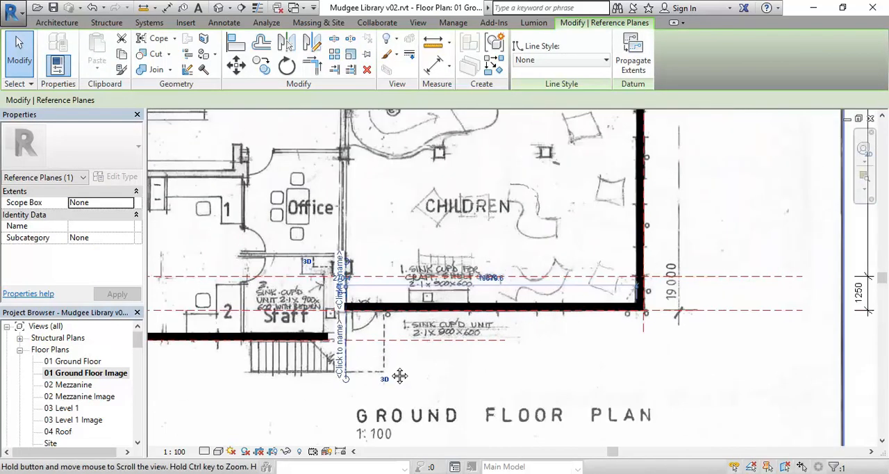
scroll(400, 370, up, 1)
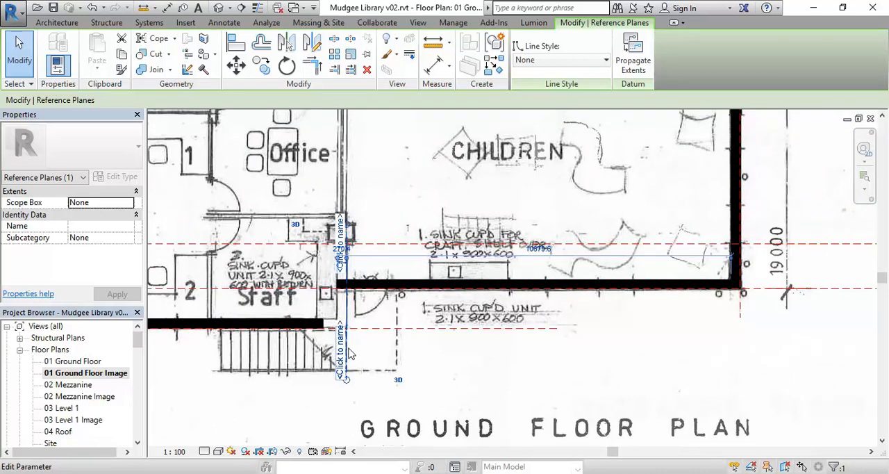
click(535, 248)
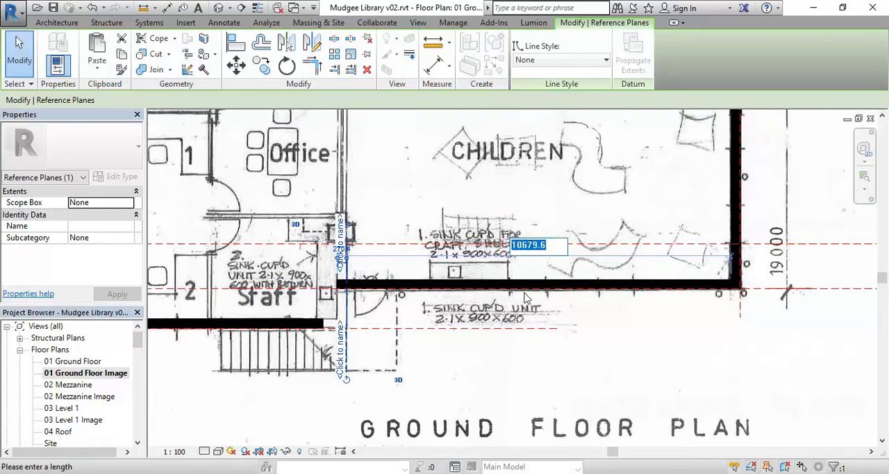
drag(521, 245, 560, 243)
text(7)
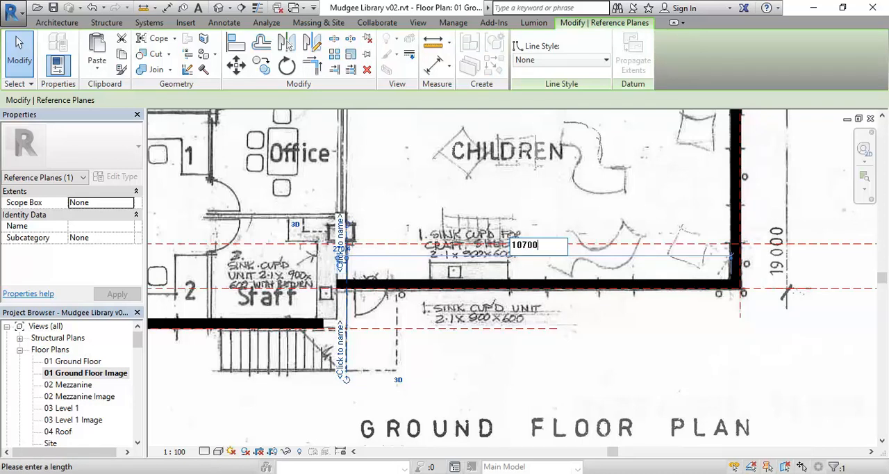
text(00)
key(Return)
key(Escape)
Step: Draw an Existing 250mm Wall 1100 mm north from the southernmost plane along the staff area's eastern reference plane to the next horizontal plane
middle_drag(358, 337, 394, 335)
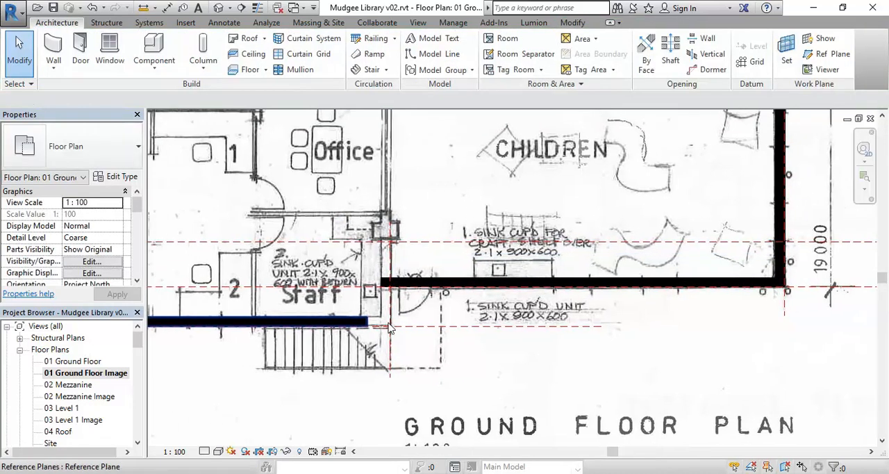
scroll(394, 335, up, 2)
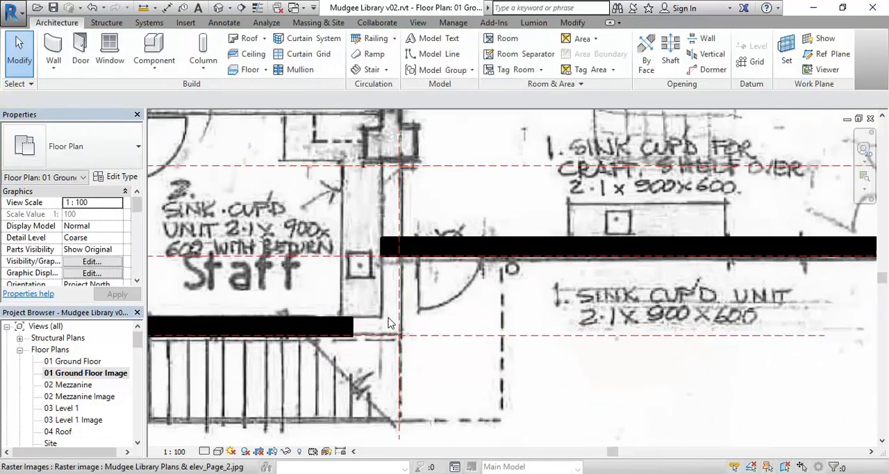
click(54, 48)
middle_drag(331, 278, 389, 278)
scroll(389, 278, up, 2)
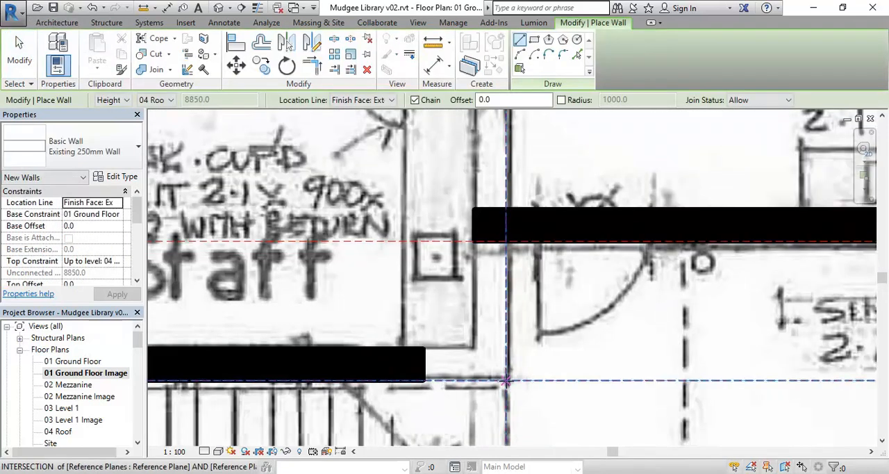
click(505, 381)
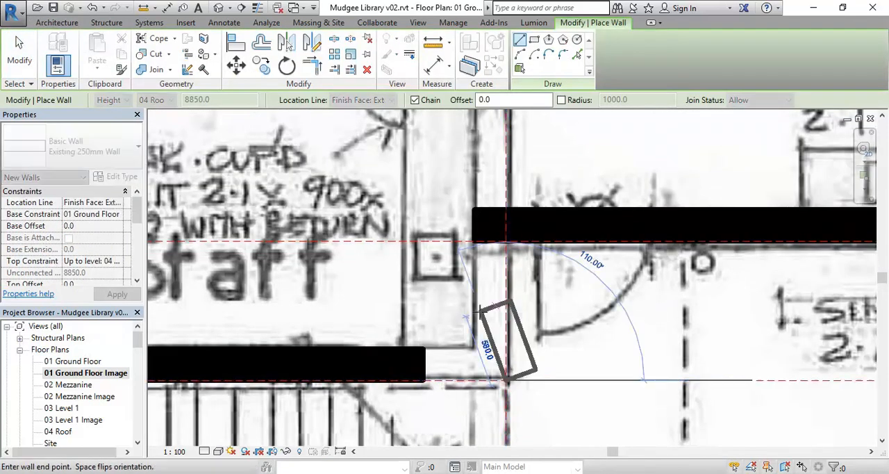
click(506, 241)
right_click(383, 181)
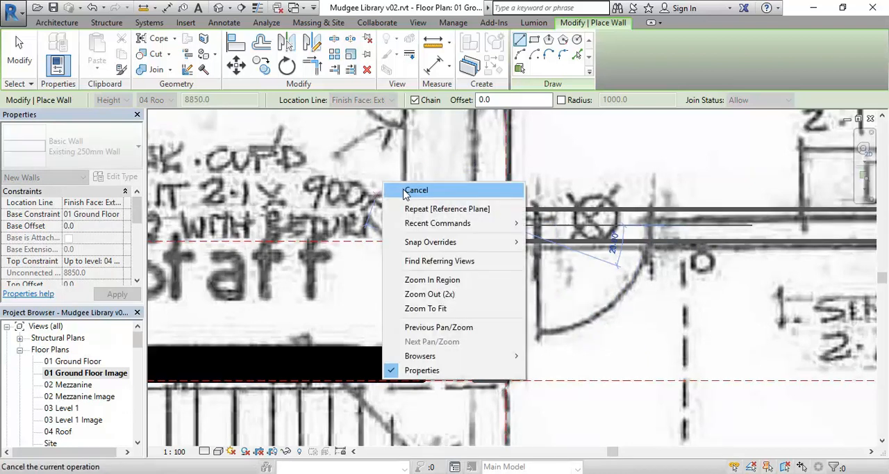
click(427, 199)
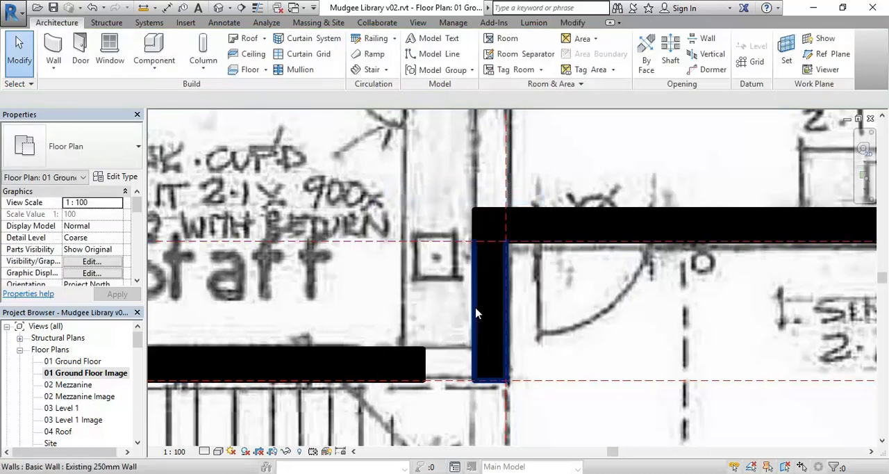
Step: Join the short eastern wall and the staff area's southern wall into a corner with Trim/Extend to Corner
click(573, 22)
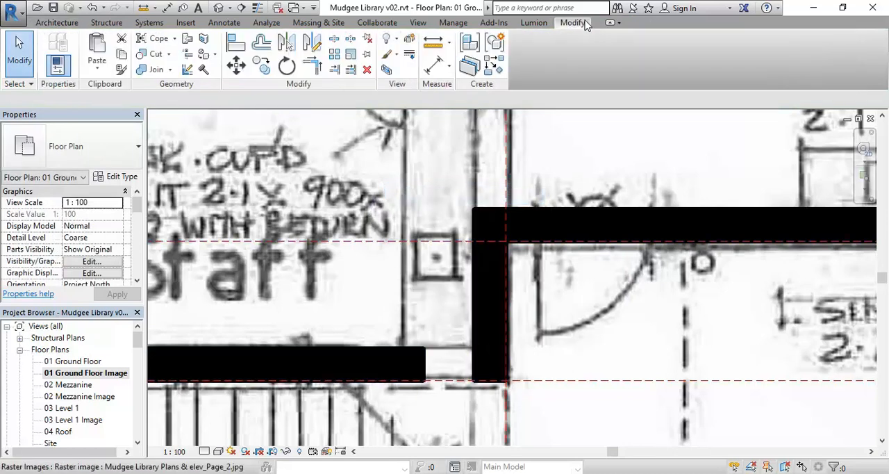
click(312, 66)
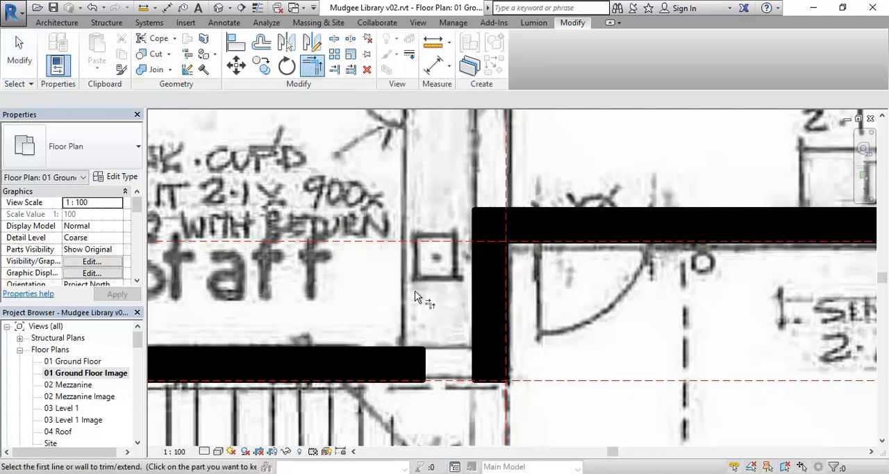
click(475, 289)
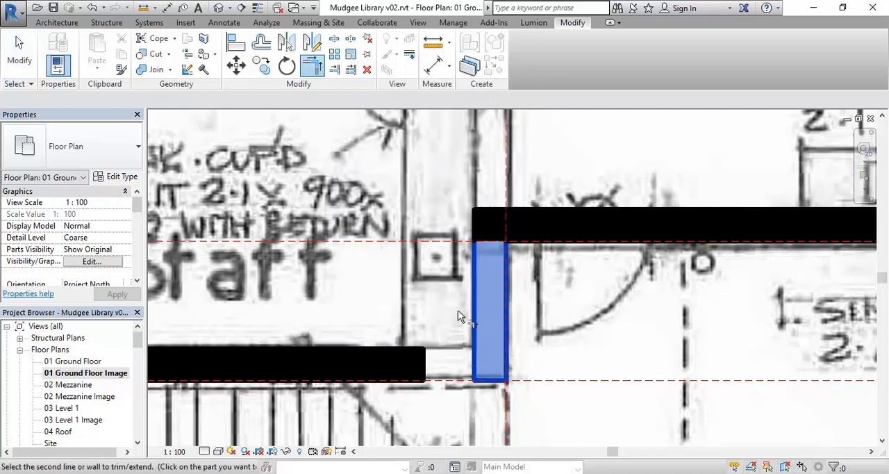
click(425, 366)
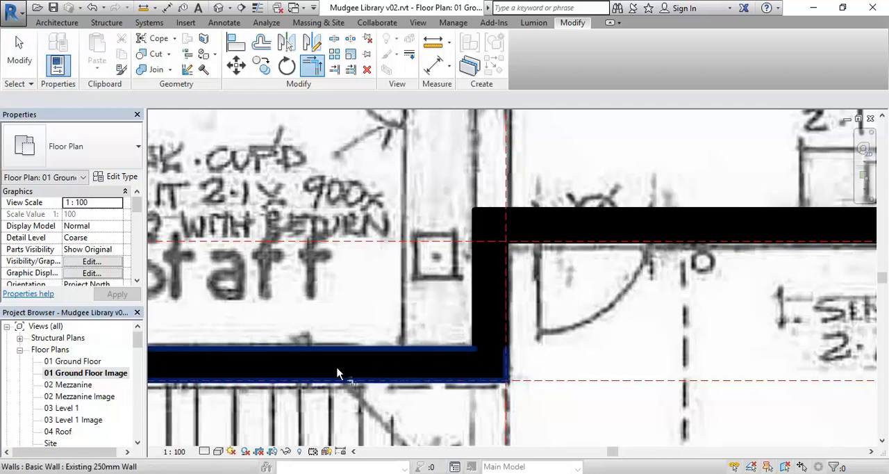
scroll(393, 364, down, 6)
key(Escape)
scroll(419, 316, down, 2)
middle_drag(418, 316, 488, 382)
scroll(455, 330, down, 1)
middle_drag(455, 330, 561, 340)
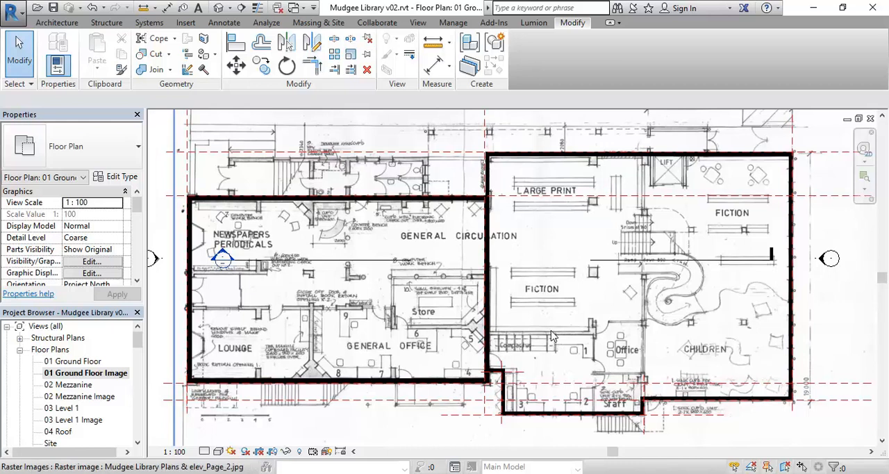
middle_drag(458, 279, 433, 270)
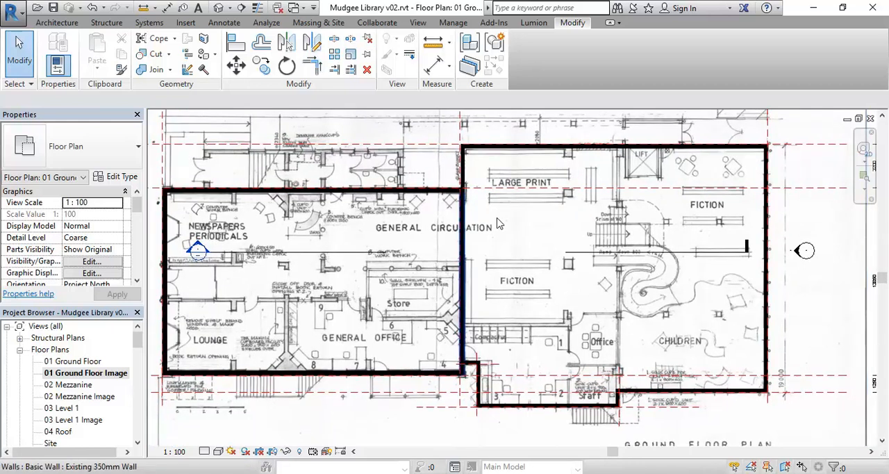
Step: Switch to Windows Photo Viewer, bring up Mudgee Library Plans & elev_Page_5.jpg and examine the levels on the elevations
click(258, 473)
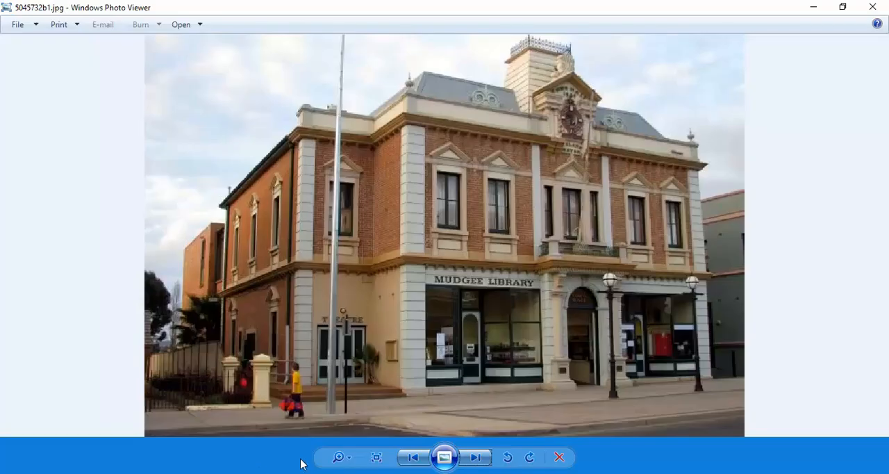
click(479, 458)
click(480, 458)
click(479, 458)
click(479, 458)
click(479, 458)
click(480, 457)
click(479, 458)
click(480, 458)
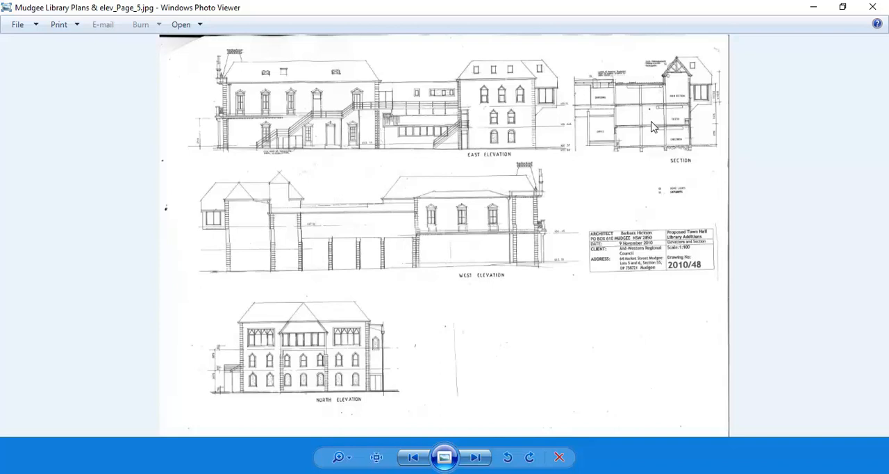
scroll(312, 99, up, 3)
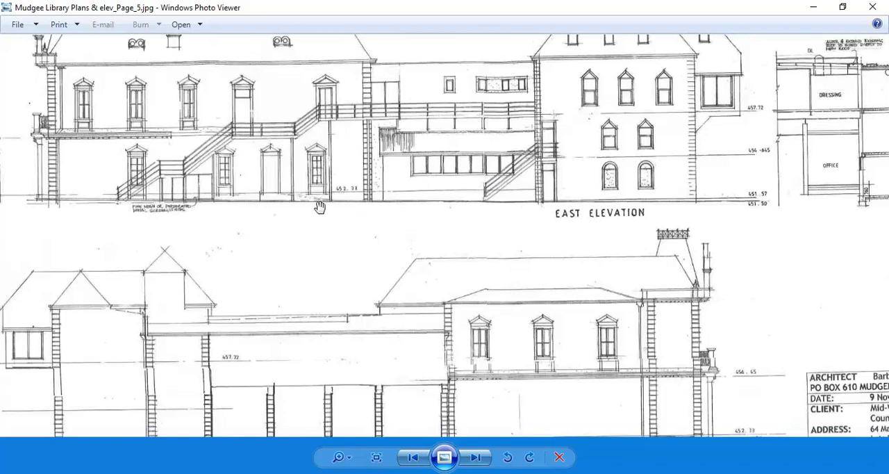
scroll(350, 204, down, 2)
scroll(286, 310, down, 1)
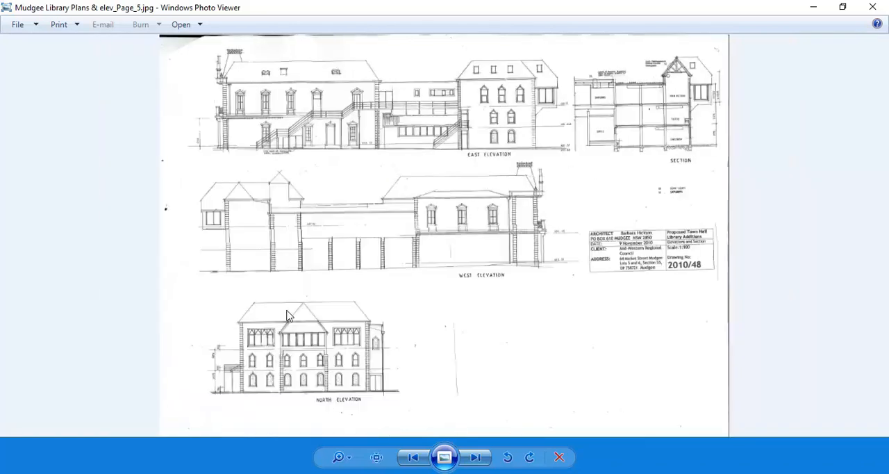
Step: Examine the marked floor and ground levels on the East Elevation, including the level beside the ground-floor door and windows
scroll(692, 125, up, 4)
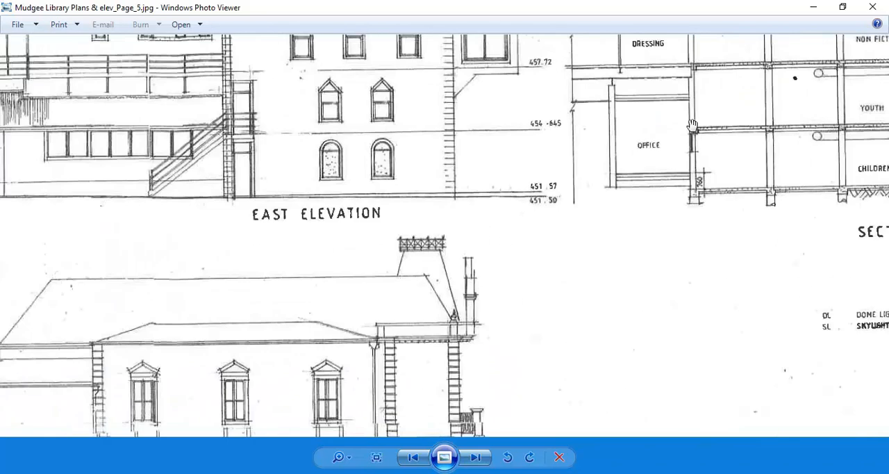
drag(760, 203, 769, 201)
drag(413, 200, 695, 191)
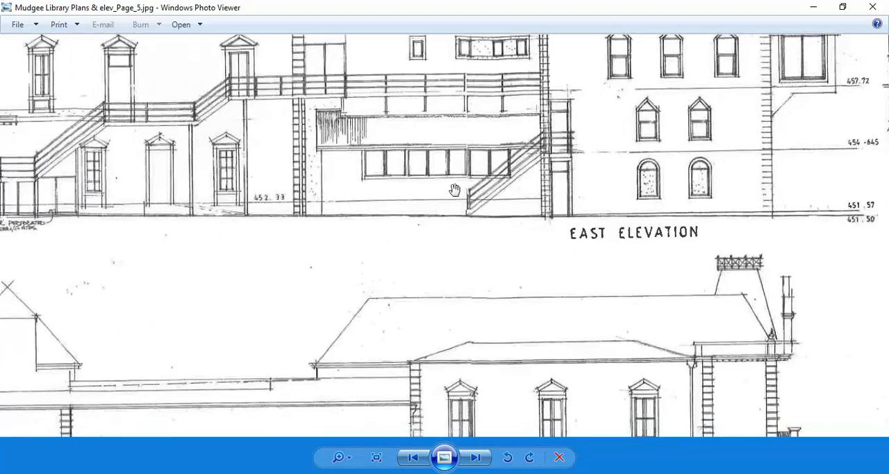
scroll(507, 223, down, 1)
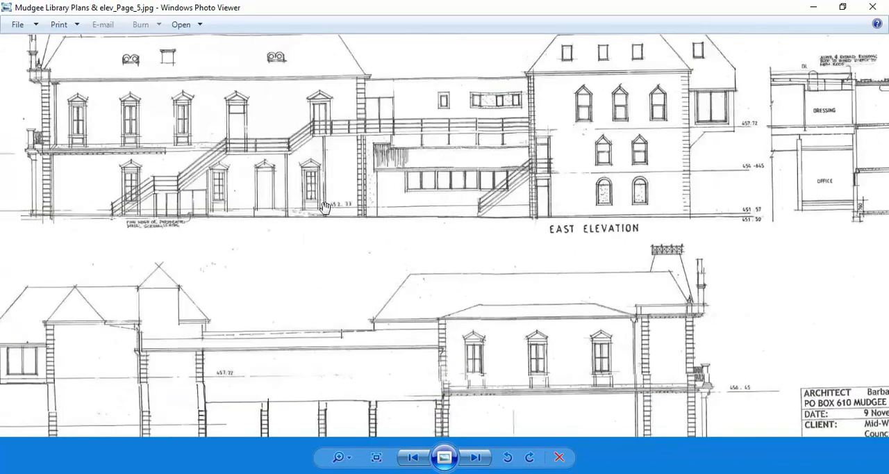
scroll(330, 208, up, 3)
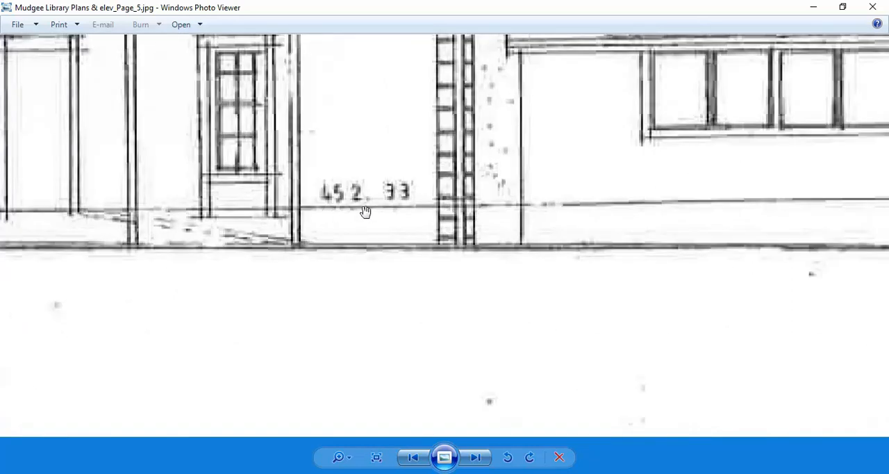
drag(240, 224, 701, 241)
scroll(346, 246, down, 1)
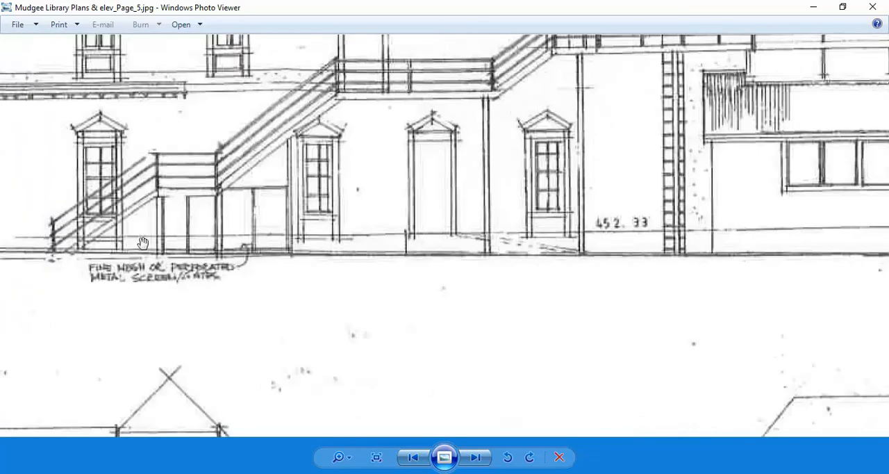
scroll(144, 244, down, 1)
scroll(402, 240, up, 2)
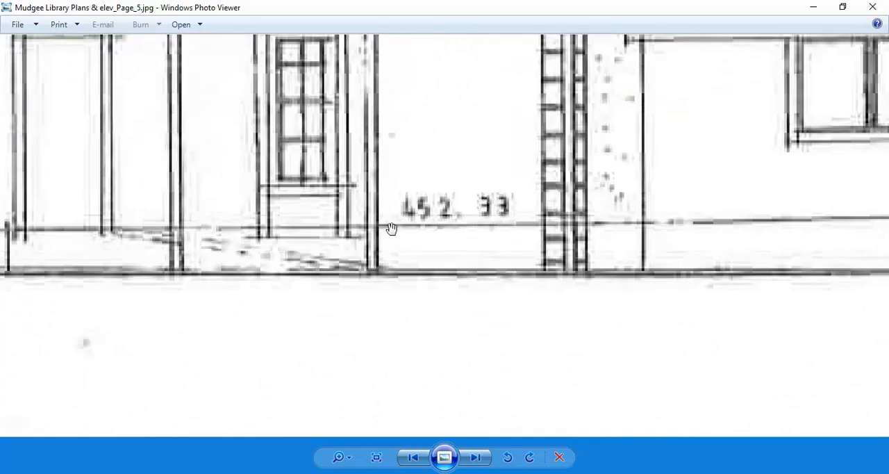
Step: Compare the floor and ground lines along the East Elevation, from the 4120 dimension to the levels beside the section
scroll(392, 230, down, 3)
scroll(76, 229, up, 4)
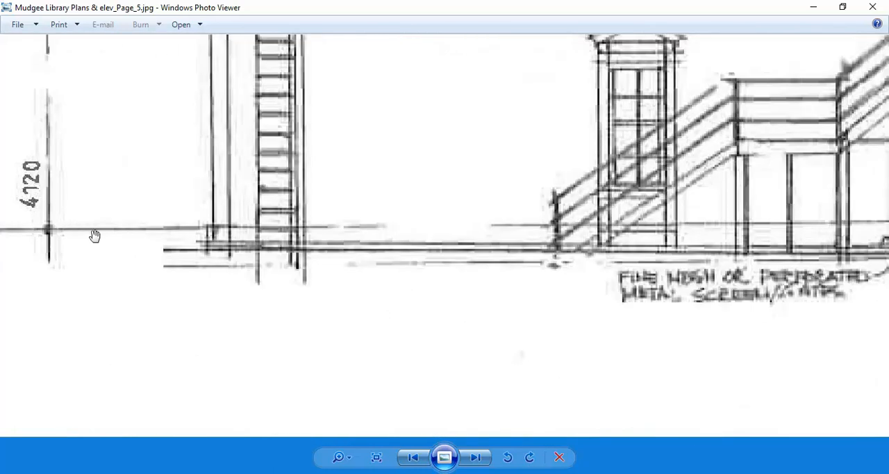
scroll(227, 234, down, 2)
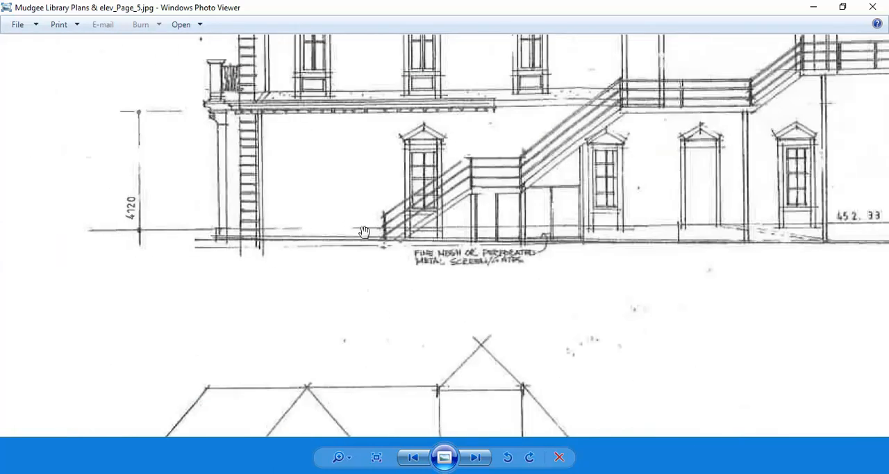
drag(707, 269, 257, 285)
mouse_move(715, 282)
mouse_down()
mouse_move(478, 296)
mouse_move(363, 241)
mouse_up()
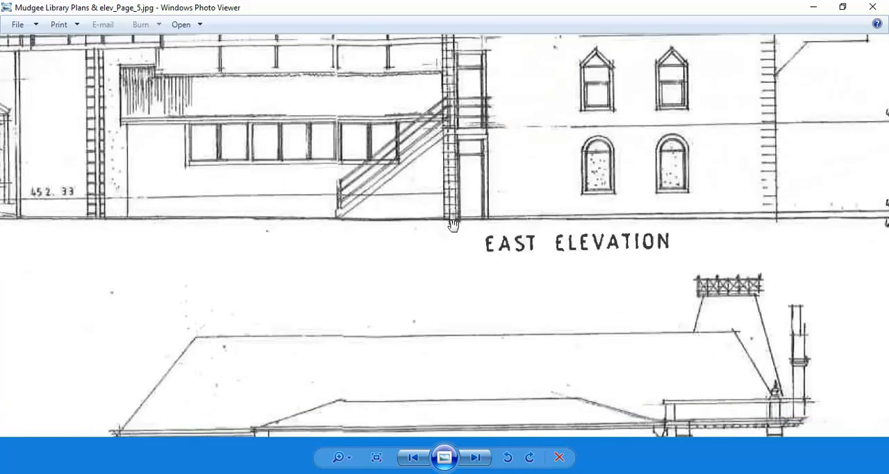
scroll(460, 228, down, 2)
scroll(655, 222, up, 2)
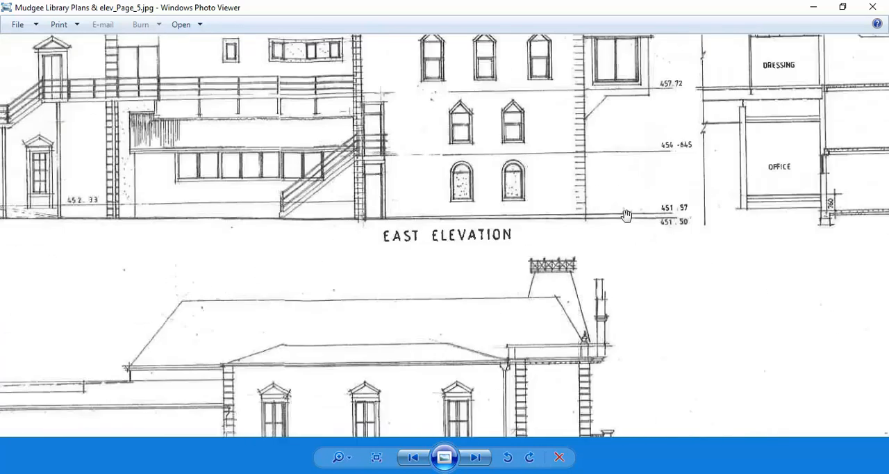
scroll(278, 222, down, 5)
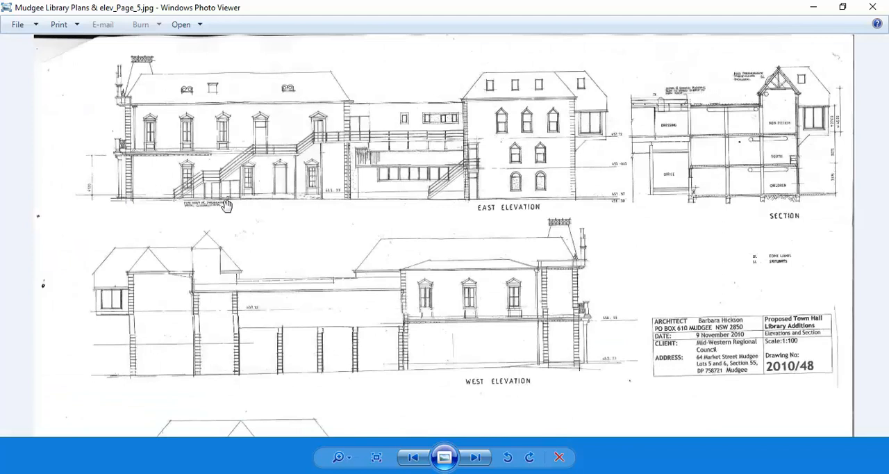
Step: Browse through the library's interior and street-front photos to Mudgee Library Plans & elev_Page_2.jpg and examine the ground floor plan
click(467, 462)
click(467, 463)
click(468, 462)
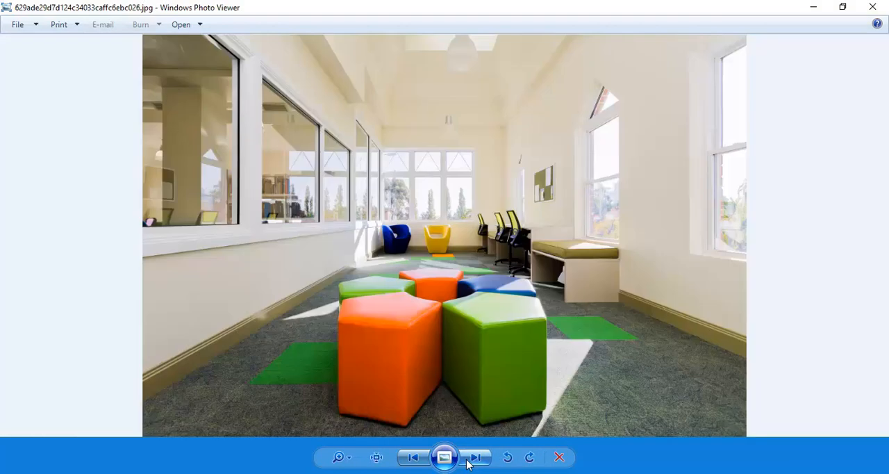
click(467, 463)
click(467, 463)
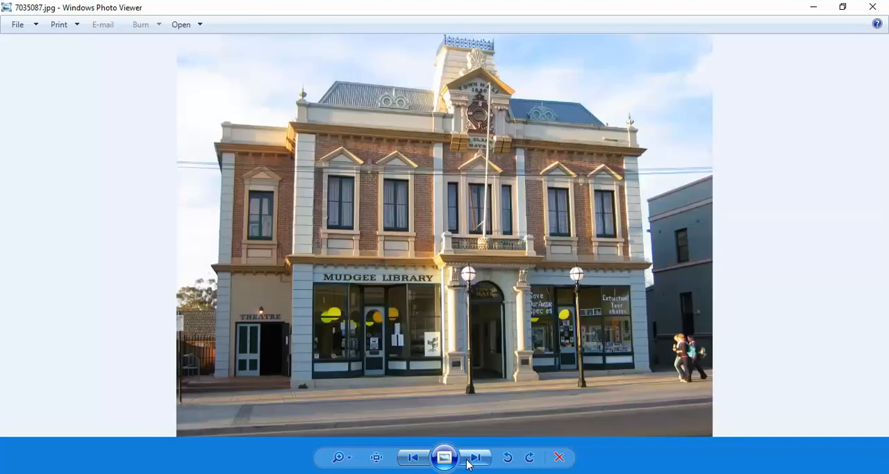
click(468, 463)
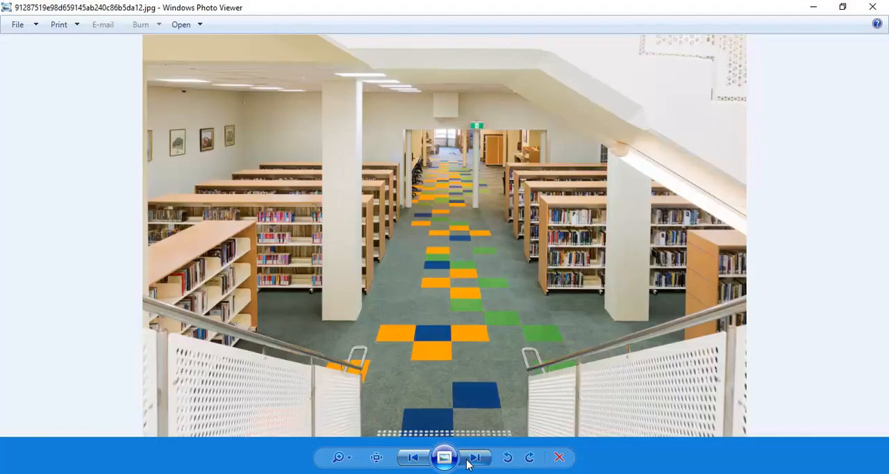
click(468, 462)
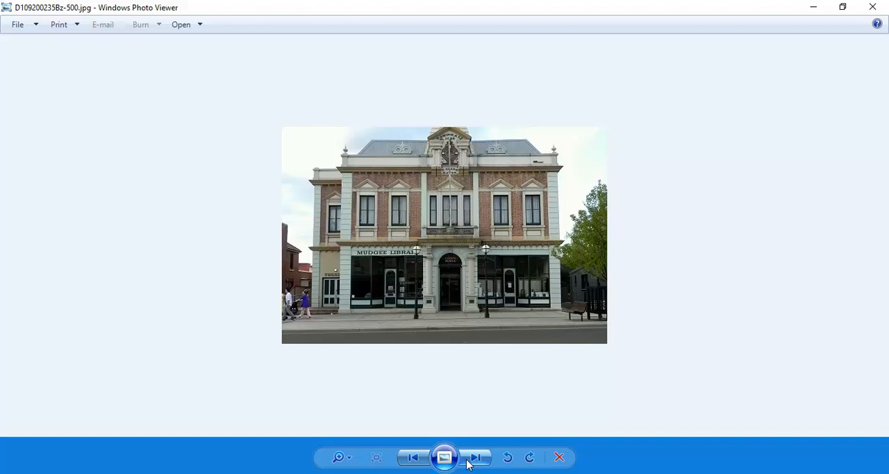
click(468, 462)
click(467, 463)
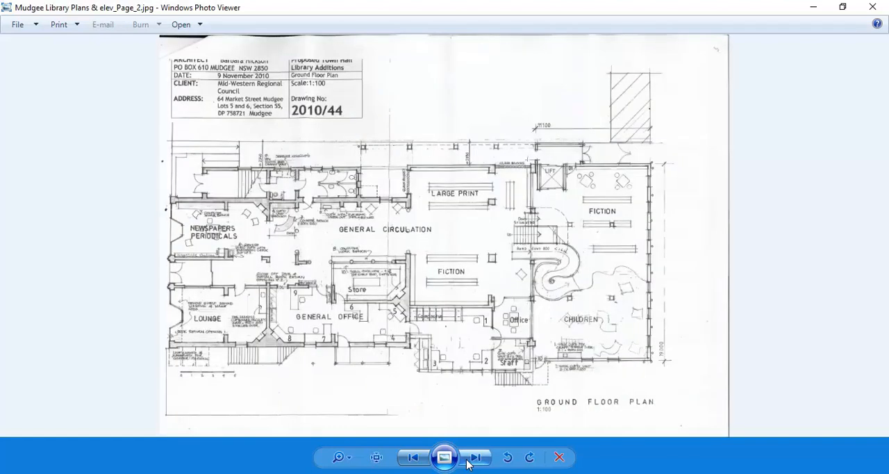
scroll(207, 285, up, 2)
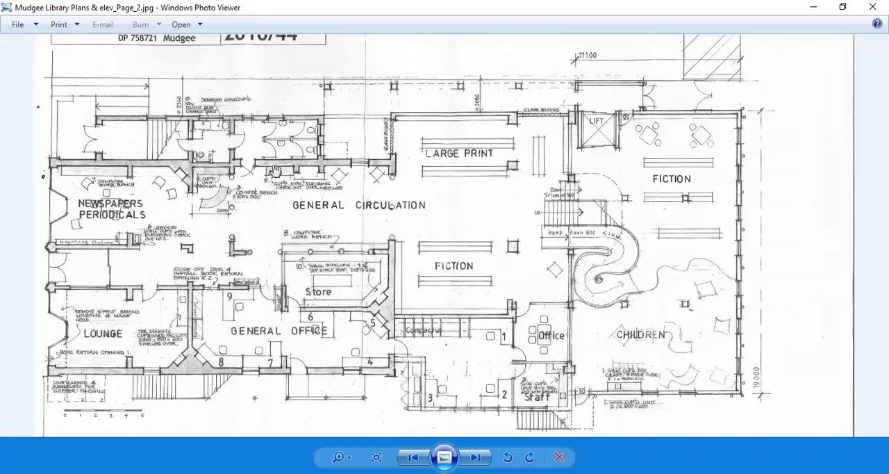
Step: Switch to Revit and review the existing walls against the scan in the 01 Ground Floor Image plan
click(816, 6)
scroll(386, 258, up, 3)
scroll(386, 259, up, 1)
middle_drag(386, 258, 419, 263)
scroll(419, 263, down, 1)
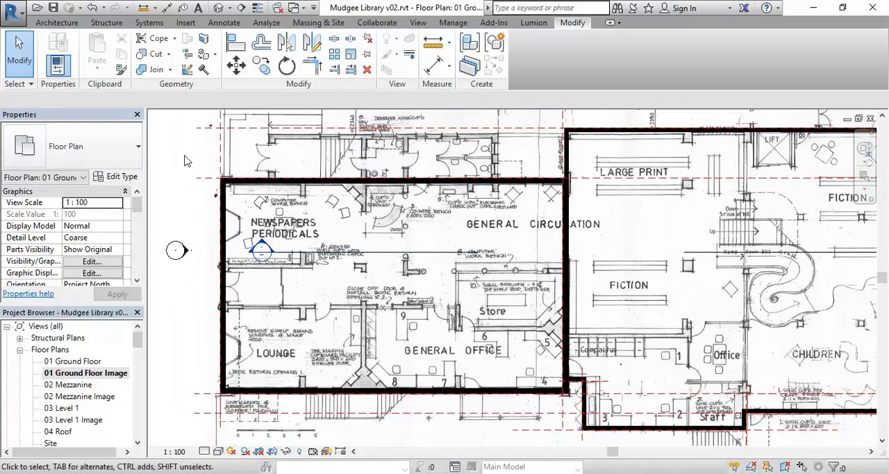
click(57, 23)
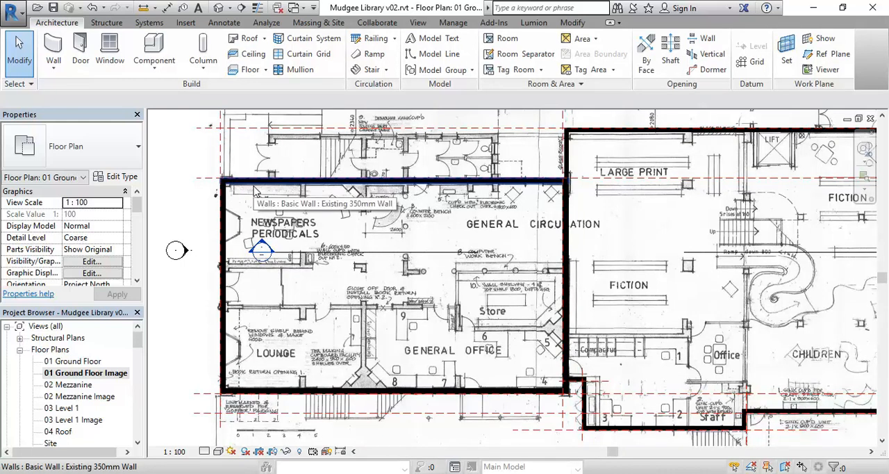
Step: Switch to Windows Photo Viewer and bring up Mudgee Library Plans & elev_Page_5.jpg
click(306, 473)
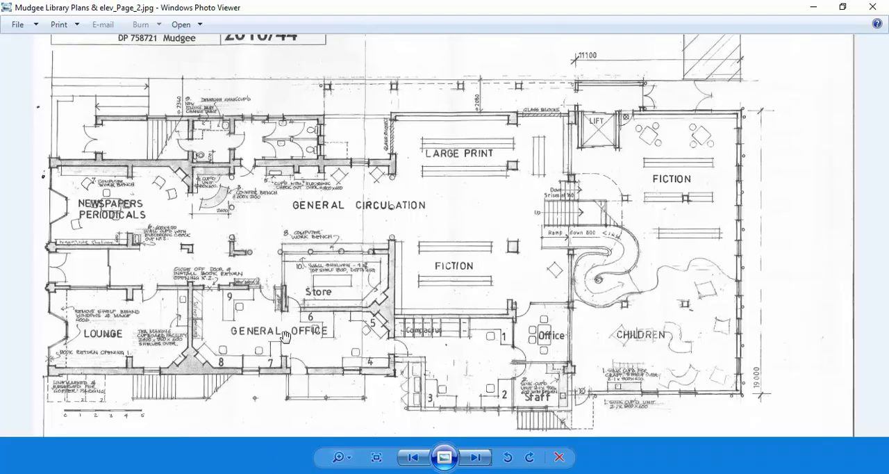
click(477, 459)
click(480, 460)
click(476, 458)
click(476, 458)
click(412, 458)
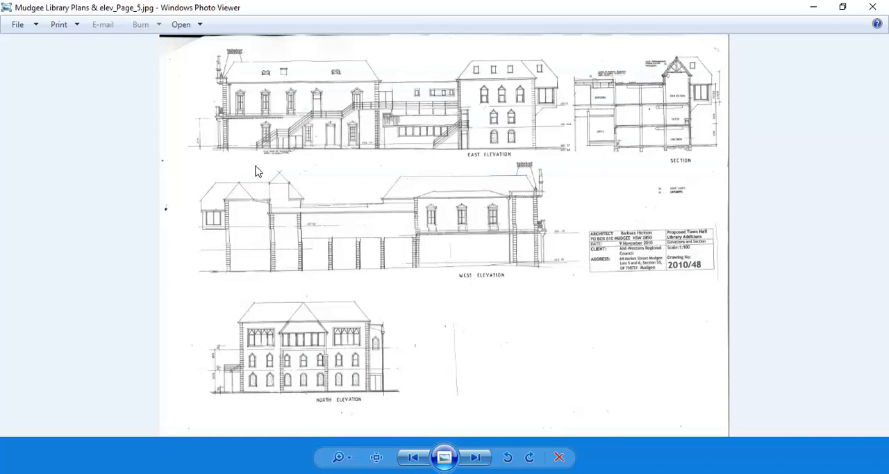
Step: Examine the floor and ground lines at the base of the front facade on the East Elevation, near the 4120 dimension
scroll(198, 129, up, 3)
scroll(215, 207, up, 3)
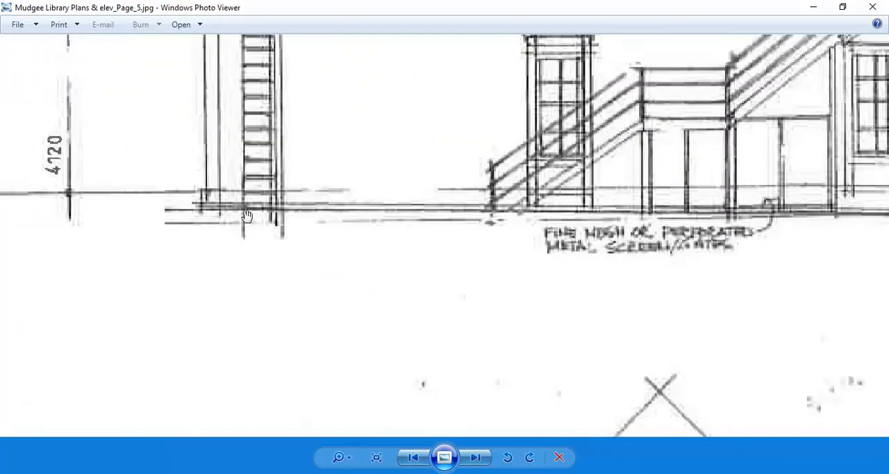
scroll(247, 223, up, 2)
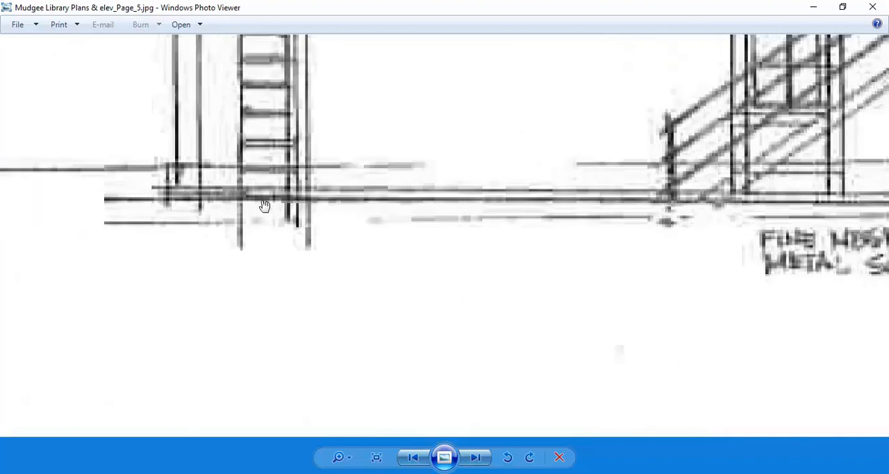
scroll(244, 201, up, 1)
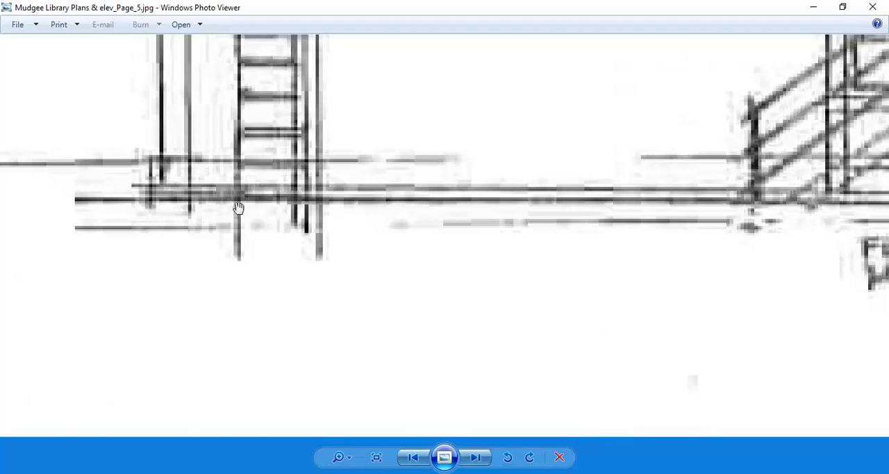
scroll(241, 212, down, 3)
scroll(250, 285, up, 3)
drag(254, 296, 230, 259)
scroll(221, 310, down, 3)
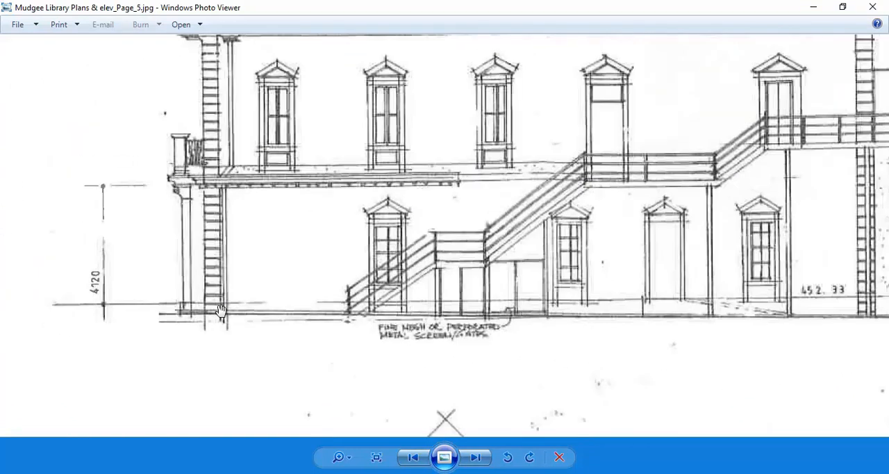
scroll(221, 309, down, 2)
scroll(221, 309, up, 3)
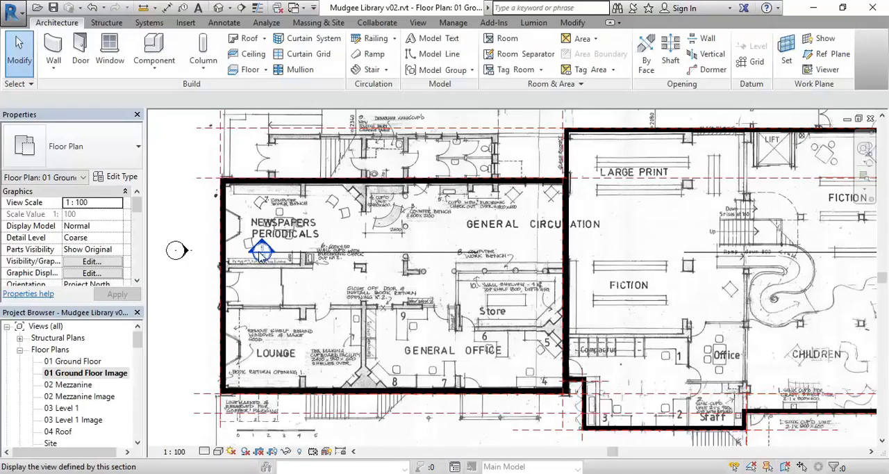
Step: In Revit, start a Generic 150mm floor on the ground floor using picked walls, with Extend into wall (to core) turned off
middle_drag(292, 216, 300, 226)
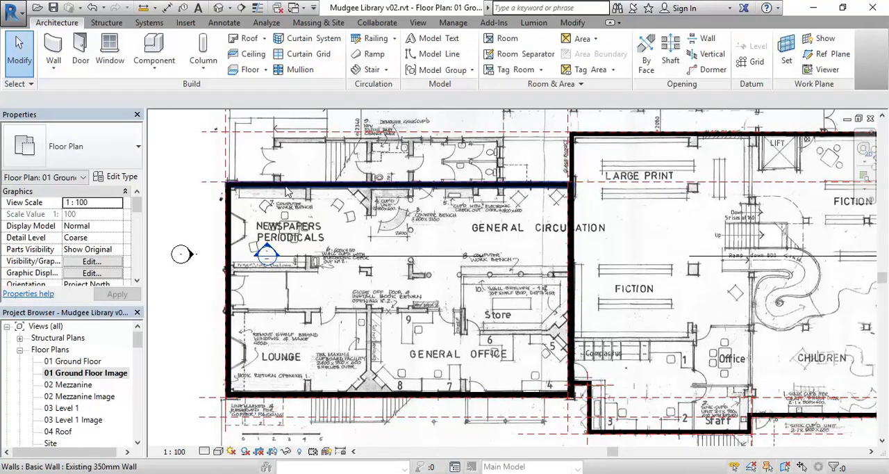
click(240, 73)
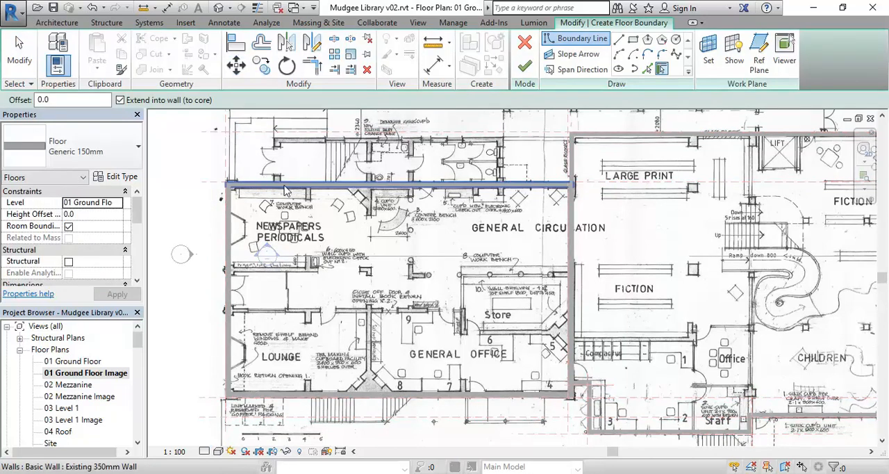
scroll(278, 189, up, 5)
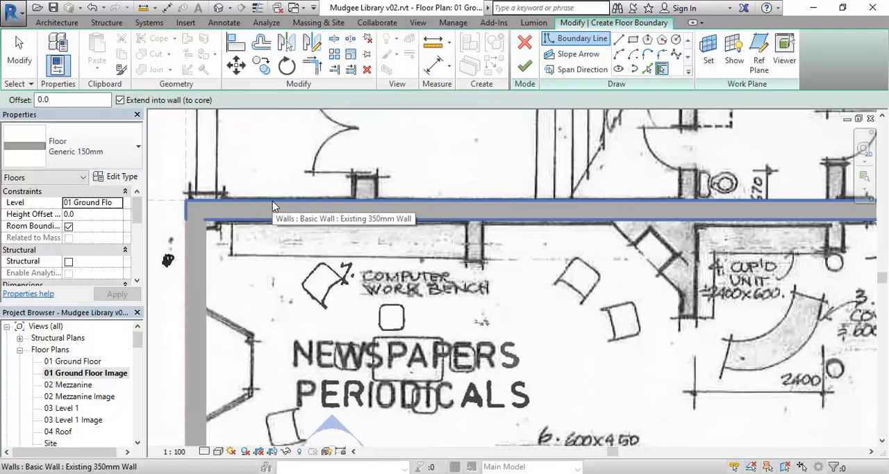
scroll(273, 204, down, 3)
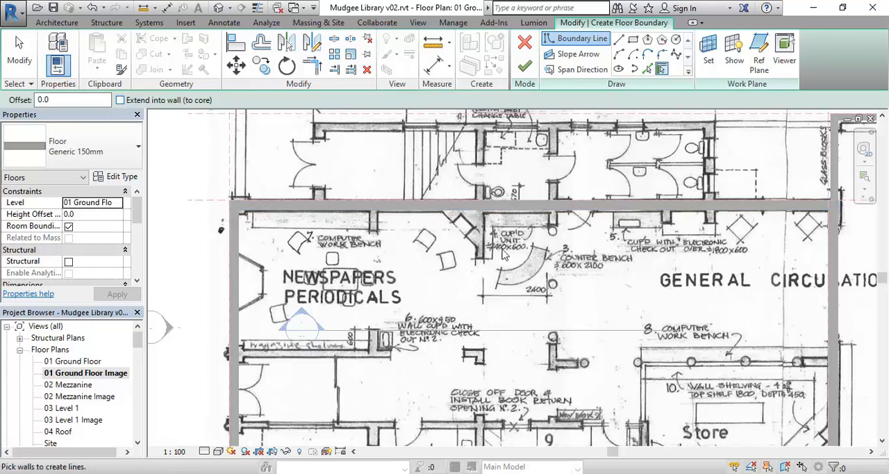
click(122, 102)
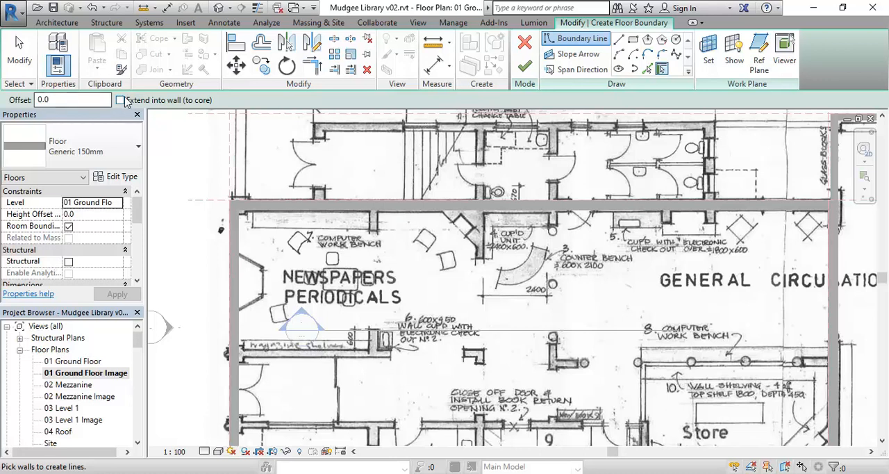
Step: Pick the inner faces of the four walls enclosing the Newspapers, Lounge and General Office wing as the floor boundary
scroll(254, 175, up, 3)
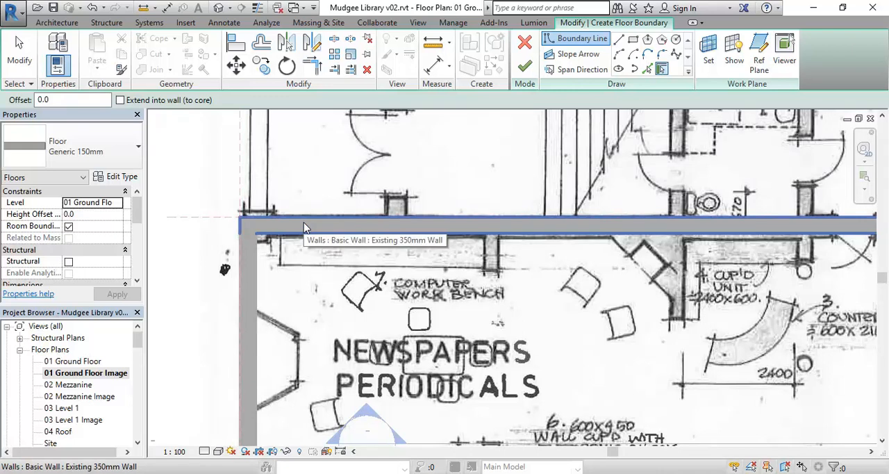
middle_drag(310, 184, 328, 189)
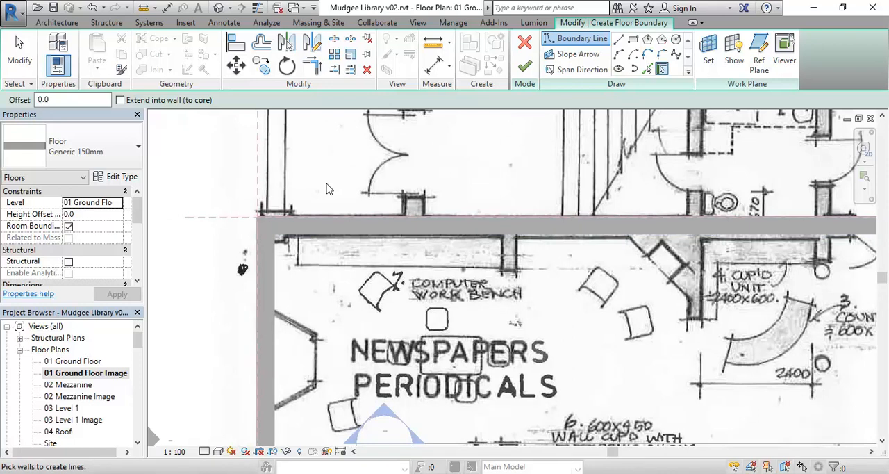
scroll(328, 189, up, 5)
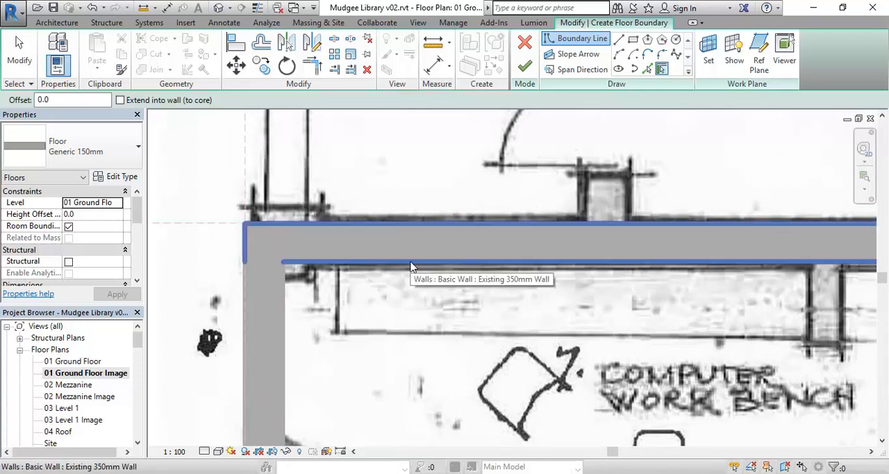
click(411, 265)
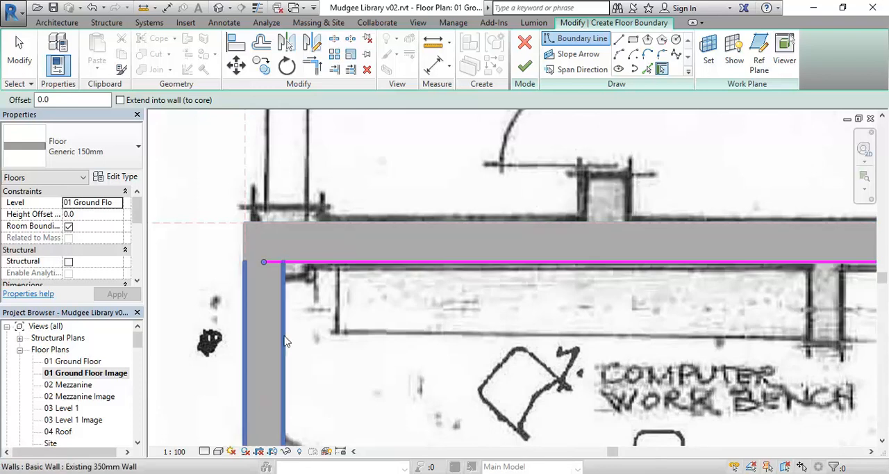
scroll(285, 342, down, 6)
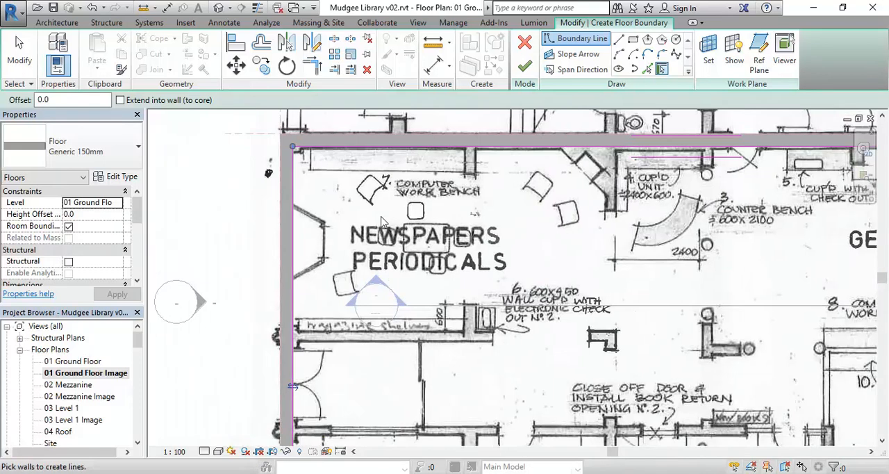
middle_drag(395, 317, 330, 272)
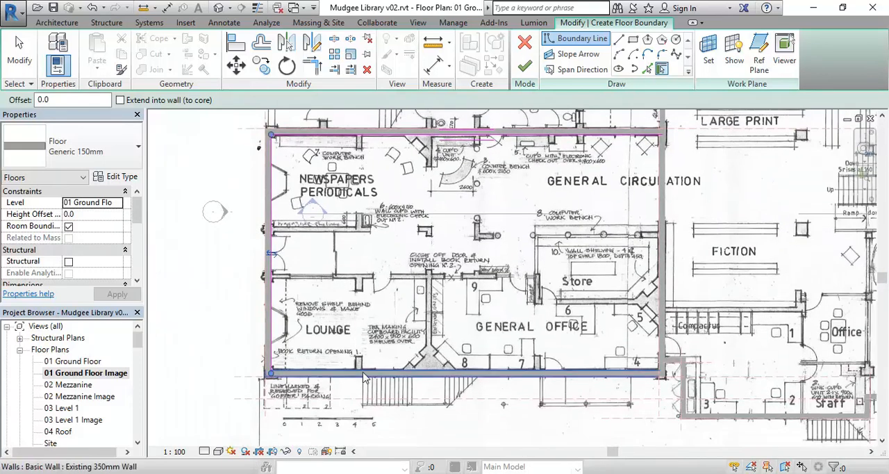
click(400, 371)
click(658, 253)
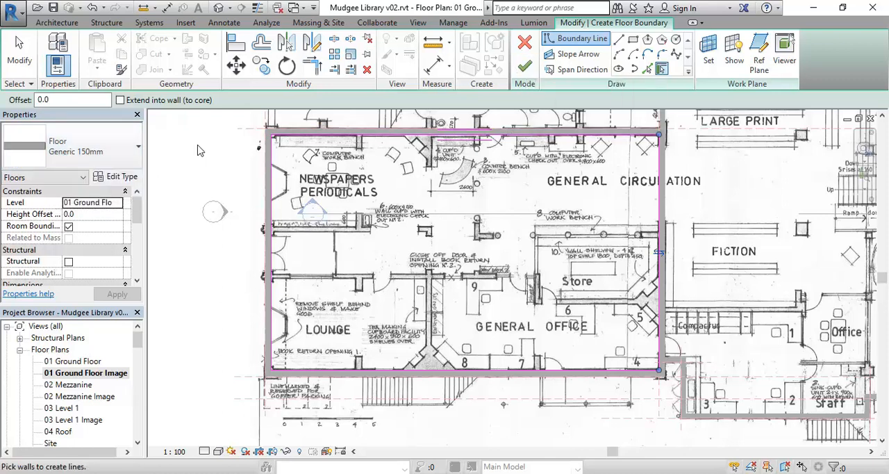
Step: Set the coarse scale fill pattern of the Generic 150mm floor type to Solid fill
click(118, 180)
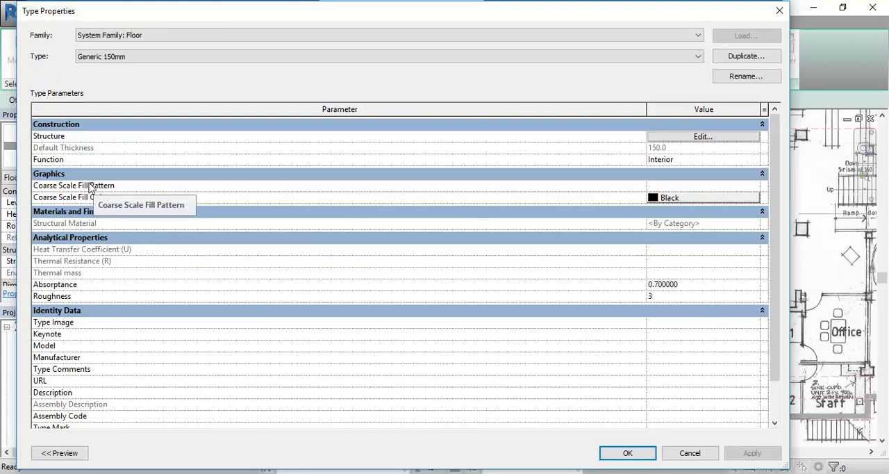
click(737, 184)
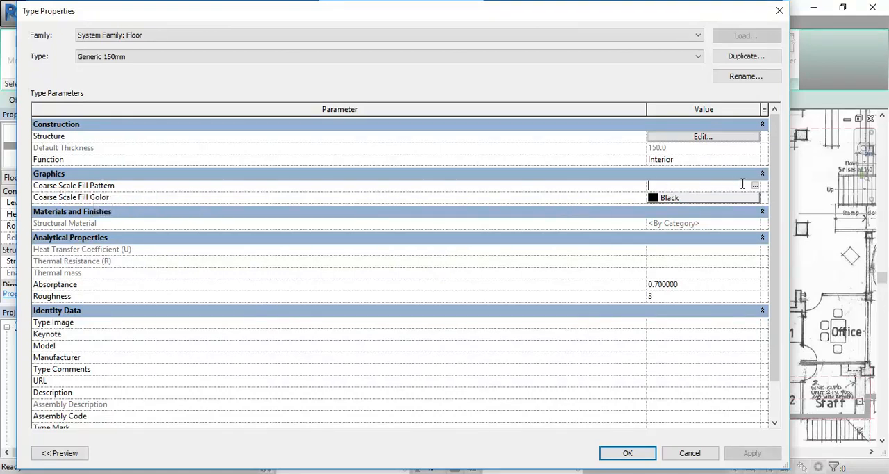
click(756, 186)
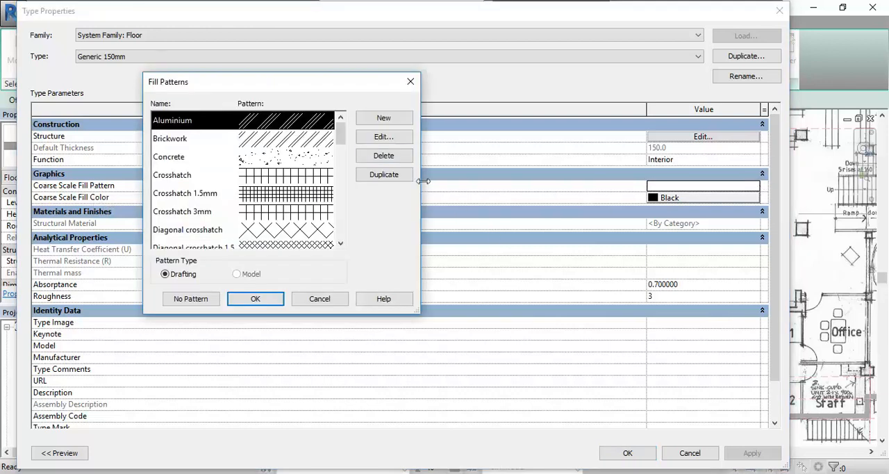
scroll(340, 145, down, 1)
drag(340, 146, 334, 214)
click(175, 194)
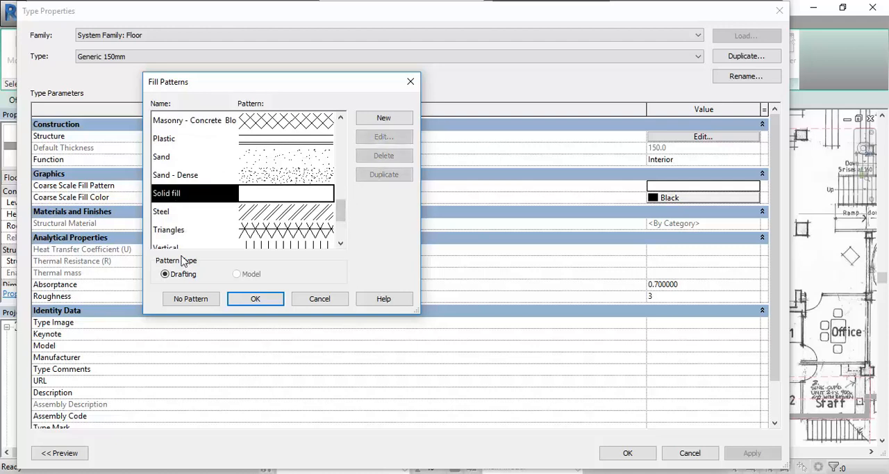
click(254, 299)
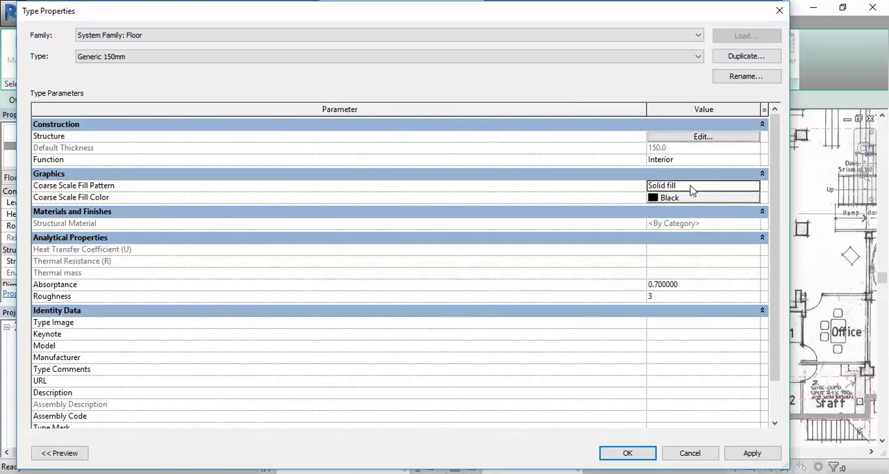
click(627, 453)
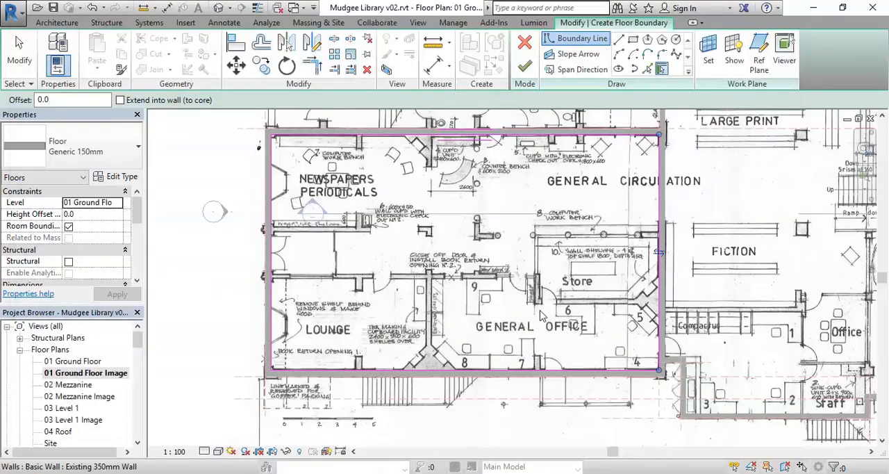
Step: Finish the boundary sketch to create the ground floor slab within the existing wing's walls
scroll(449, 230, down, 2)
middle_drag(451, 233, 389, 270)
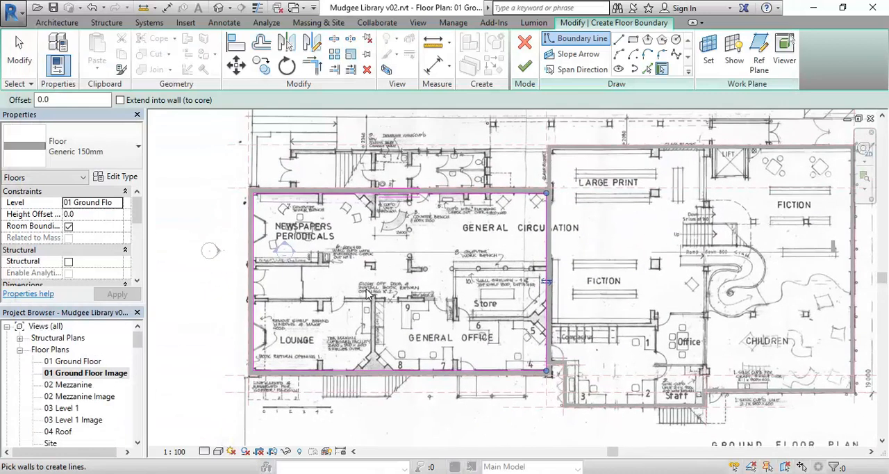
middle_drag(361, 302, 369, 294)
middle_drag(427, 242, 358, 250)
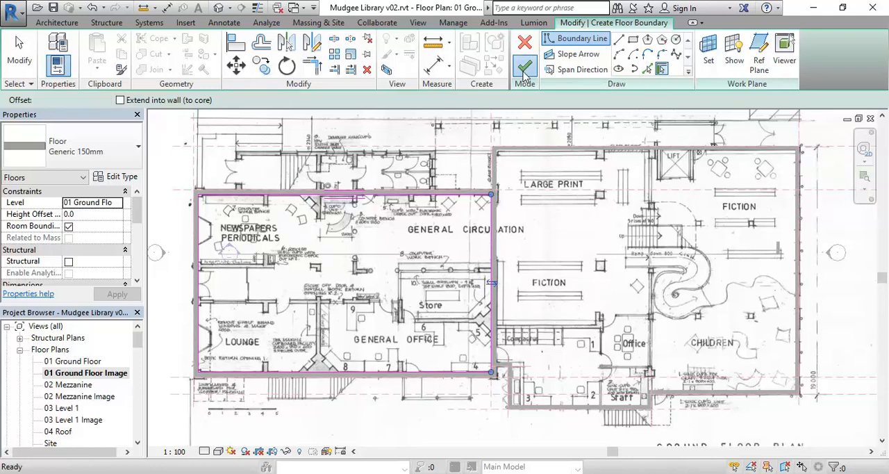
click(526, 68)
scroll(479, 264, down, 3)
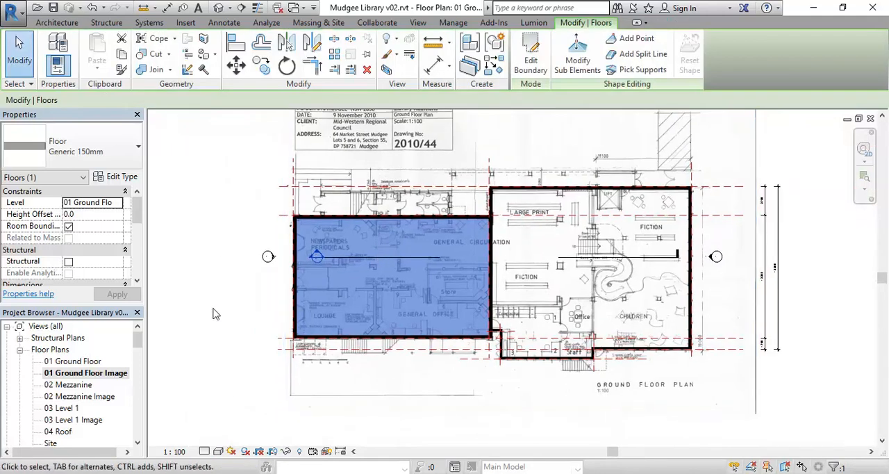
Step: Open the Section 1 view to check the new floor slab against the walls
drag(138, 339, 140, 367)
double_click(68, 398)
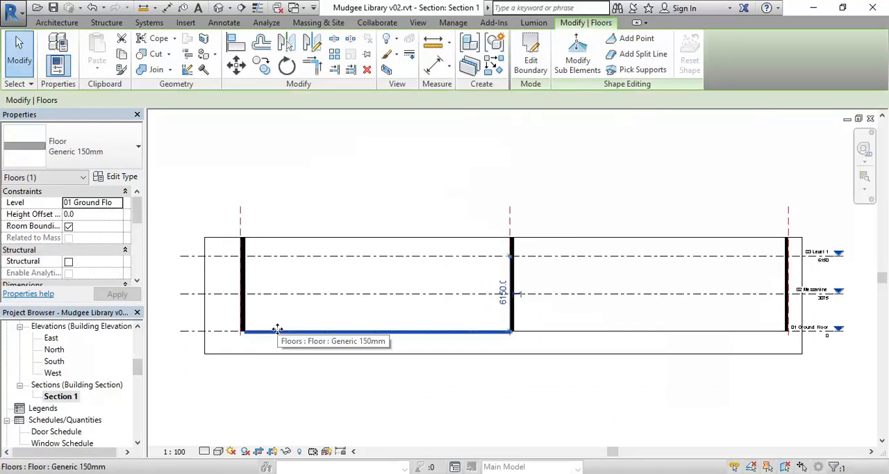
scroll(278, 329, down, 1)
middle_drag(289, 340, 334, 361)
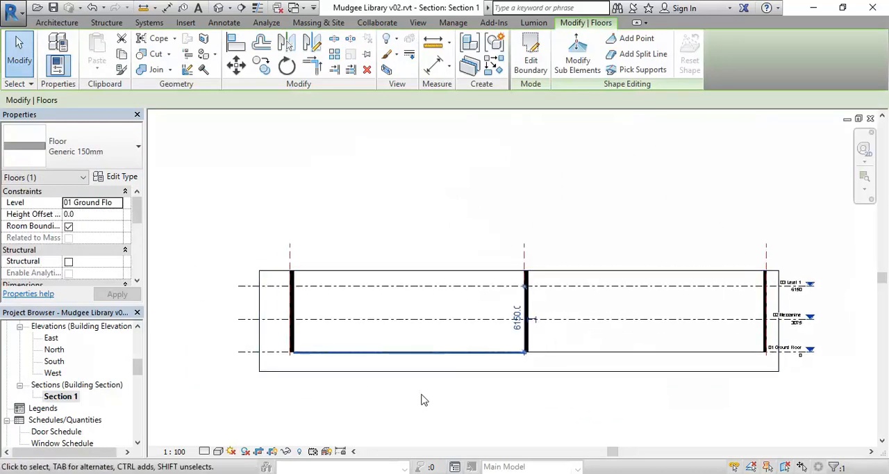
mouse_move(404, 391)
middle_down()
mouse_move(377, 382)
mouse_move(398, 385)
middle_up()
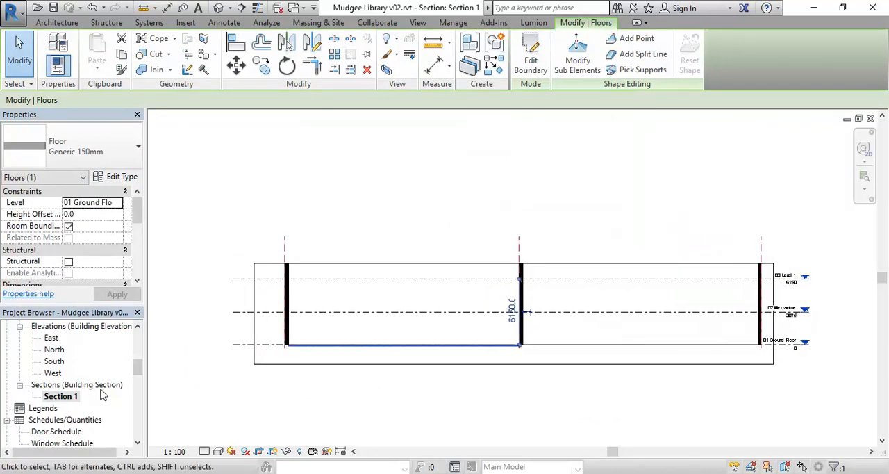
Step: Enlarge the Section 1 crop region outward on both sides and upward beyond the 04 Roof level
click(419, 371)
scroll(334, 341, down, 2)
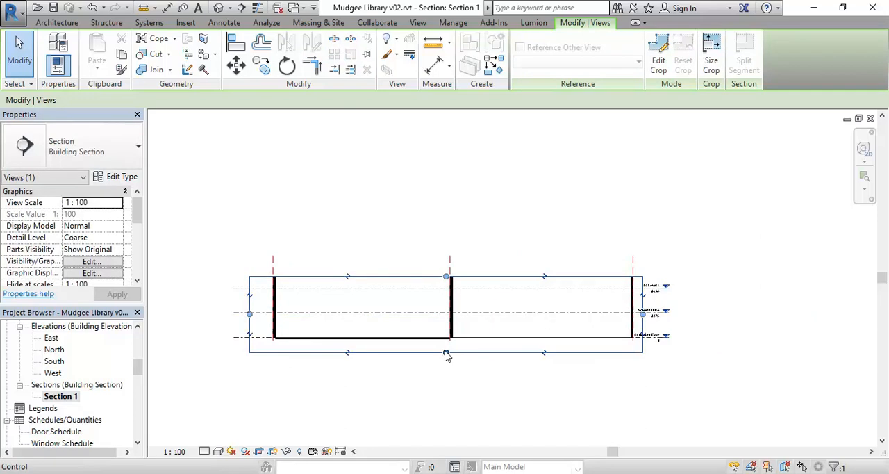
drag(643, 314, 682, 314)
drag(249, 314, 211, 314)
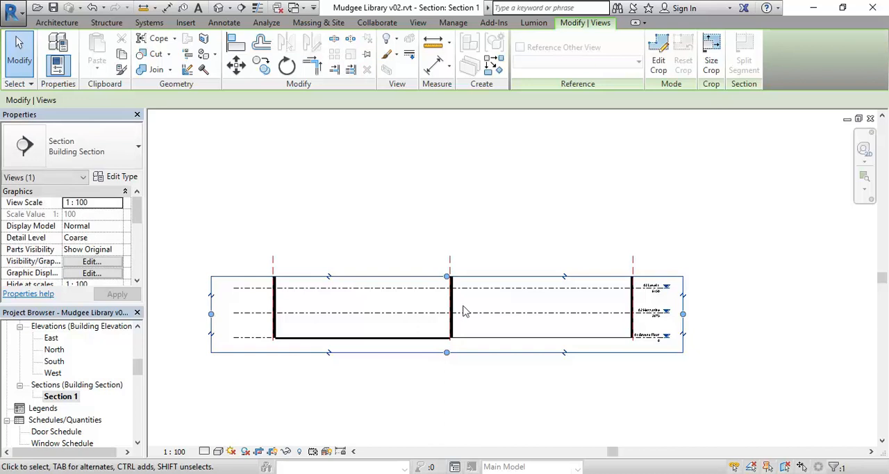
drag(448, 278, 448, 219)
middle_drag(358, 293, 360, 294)
Step: Examine in section where the base of the outer 350mm wall meets the edge of the floor slab
scroll(326, 340, up, 2)
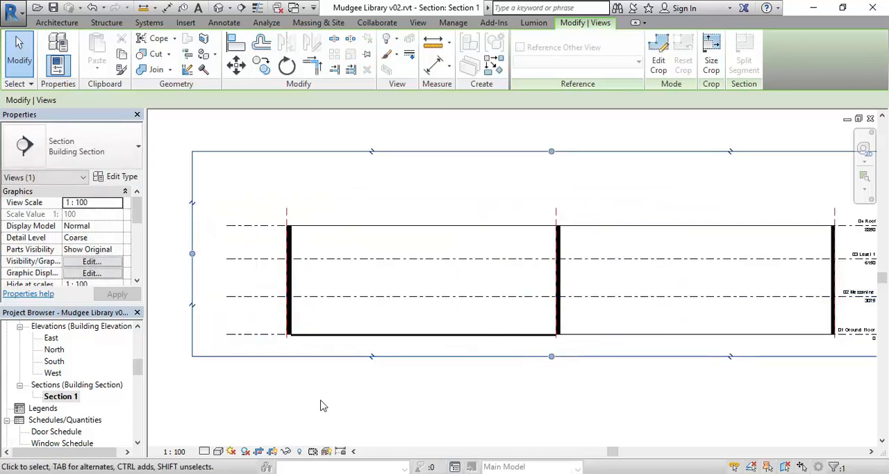
scroll(330, 363, up, 2)
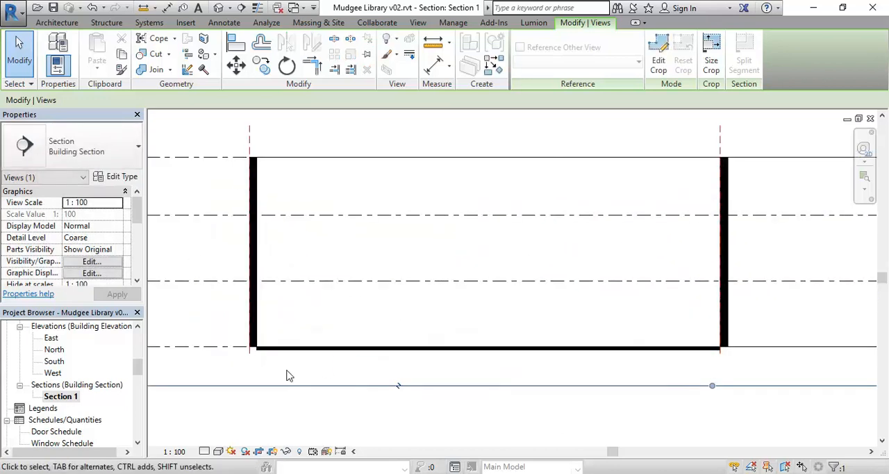
scroll(277, 374, up, 2)
scroll(345, 359, down, 2)
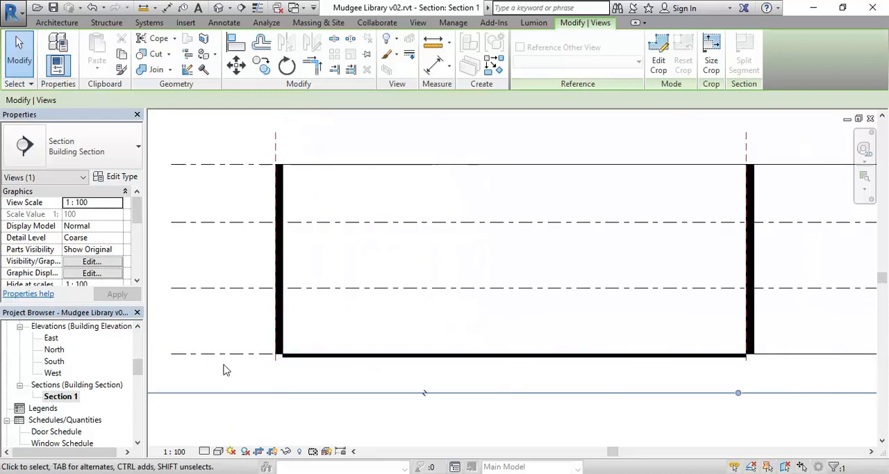
scroll(302, 359, up, 3)
scroll(359, 367, up, 2)
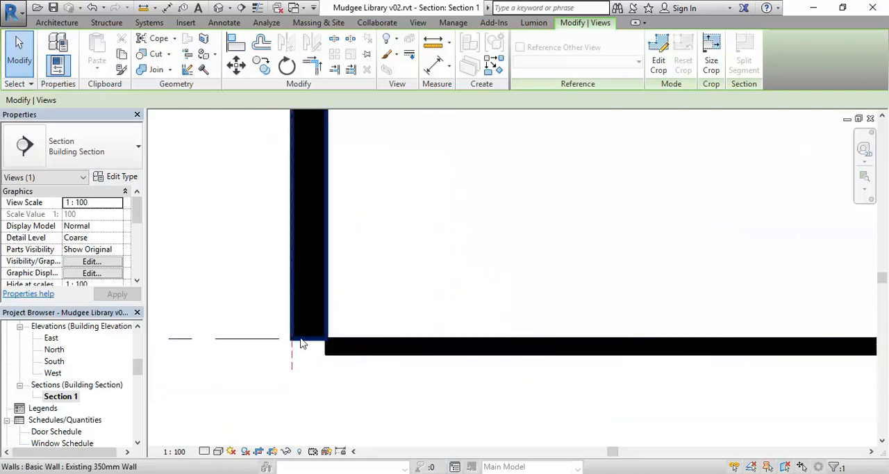
scroll(324, 349, up, 2)
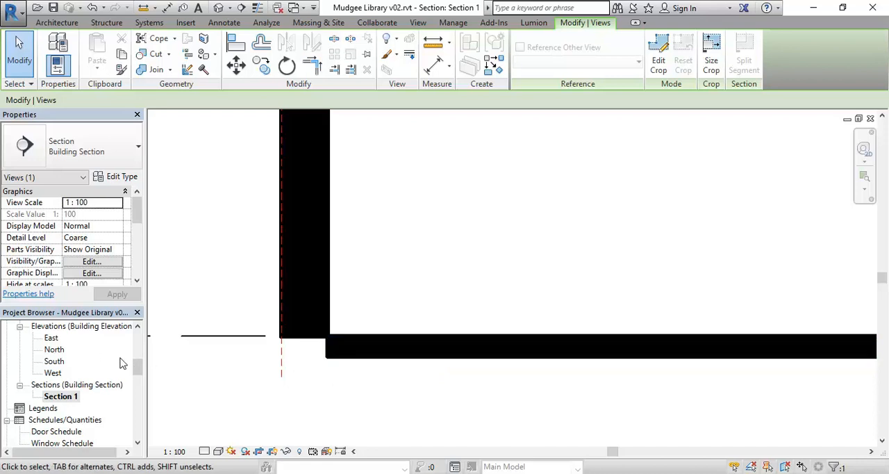
Step: Open the default 3D view of the model and inspect the end wall of the existing wing
drag(137, 376, 140, 364)
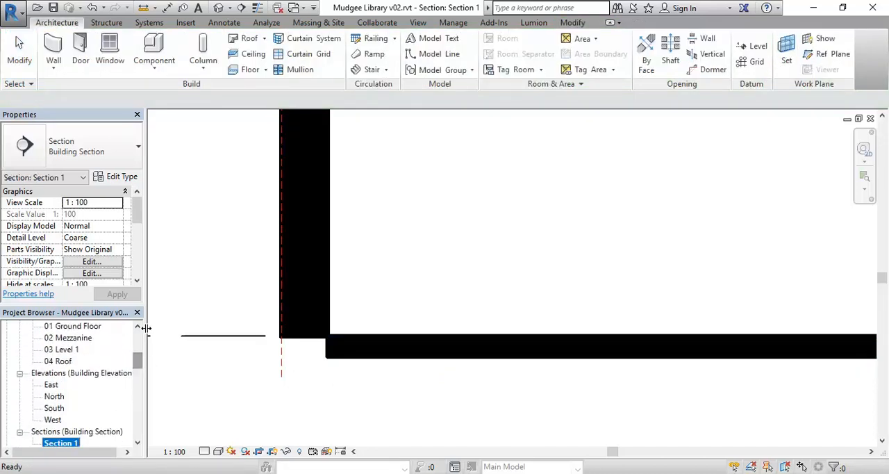
click(218, 9)
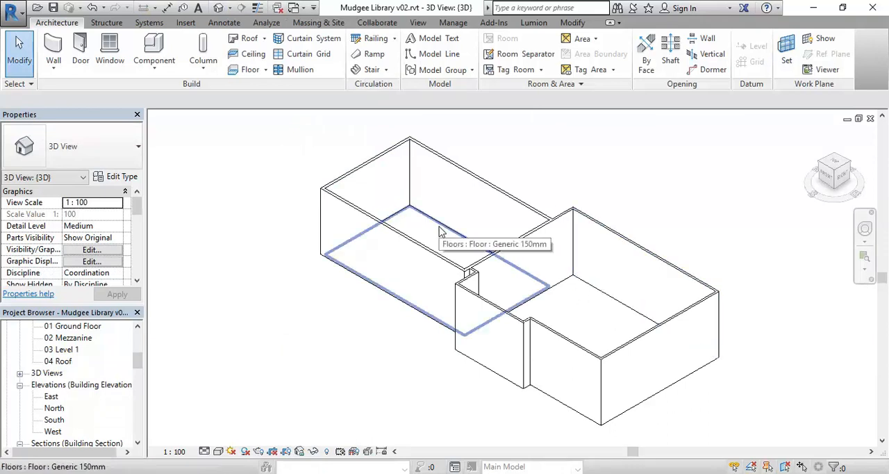
click(375, 167)
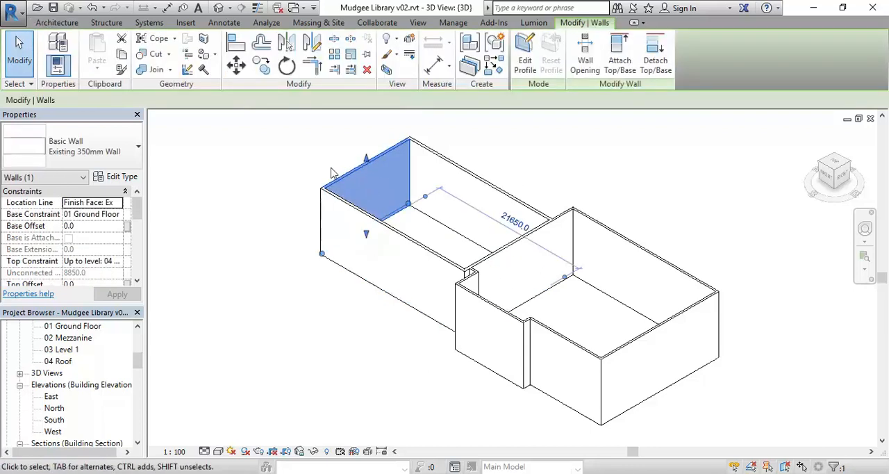
shift+middle_drag(343, 167, 323, 193)
click(308, 191)
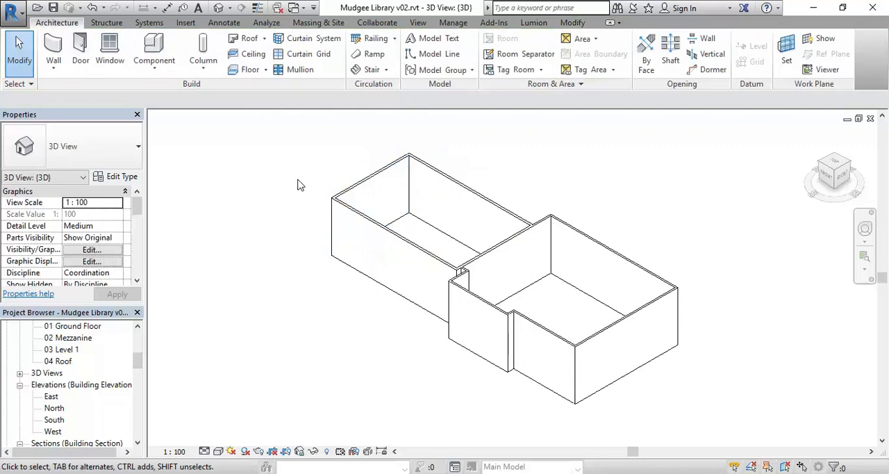
Step: Select all walls without the floor slab and set their base offset to -500
drag(239, 137, 742, 440)
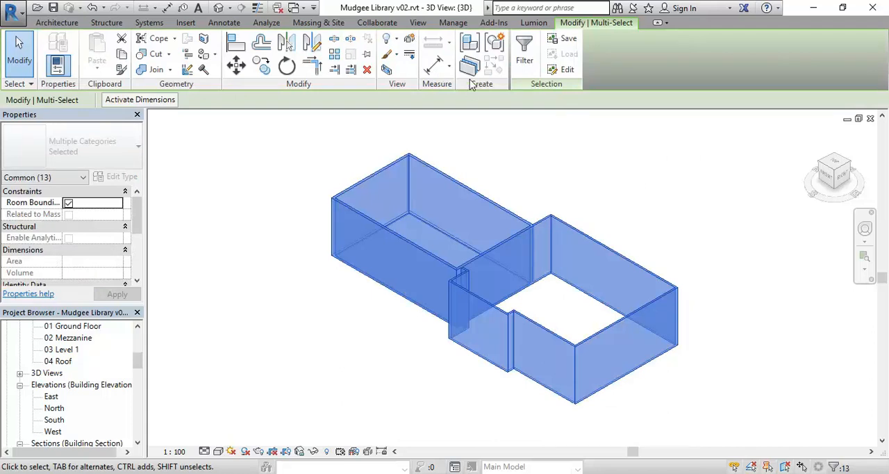
click(524, 50)
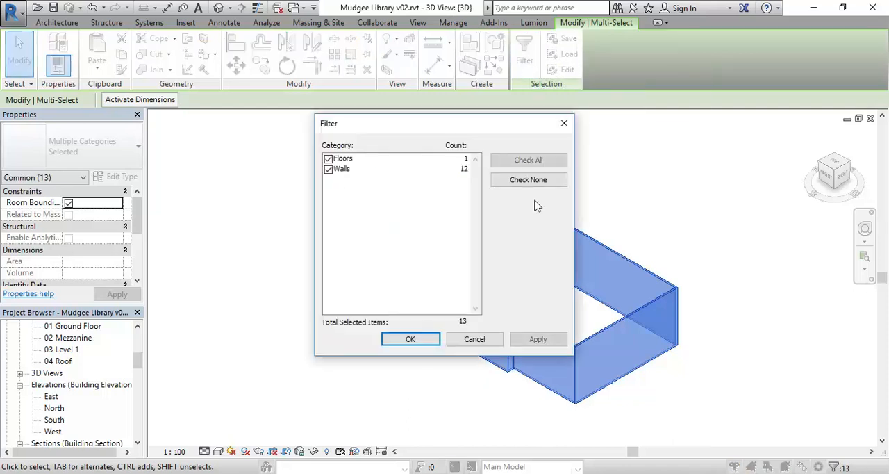
click(329, 159)
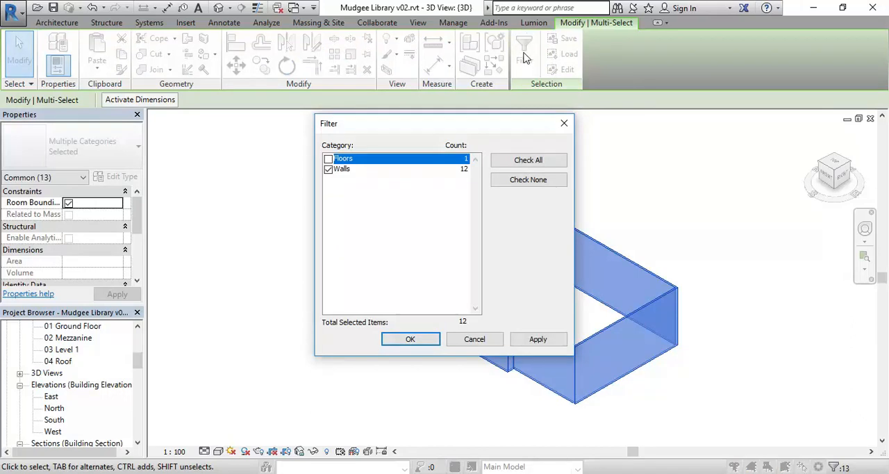
click(411, 339)
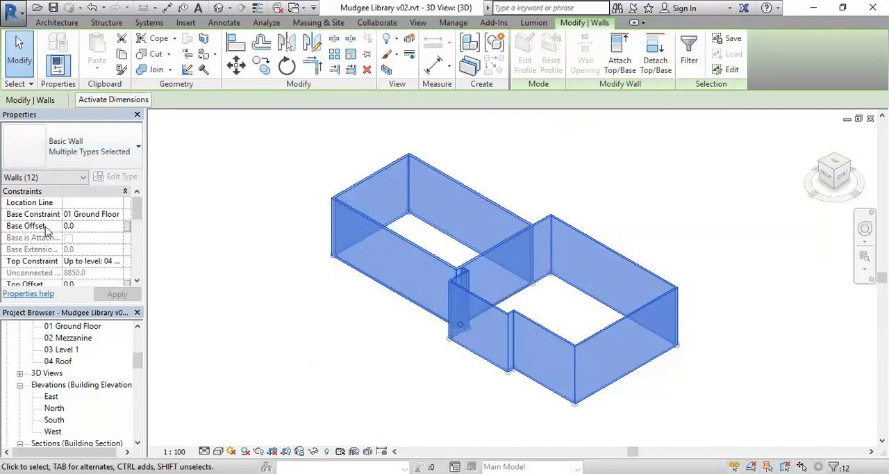
click(92, 227)
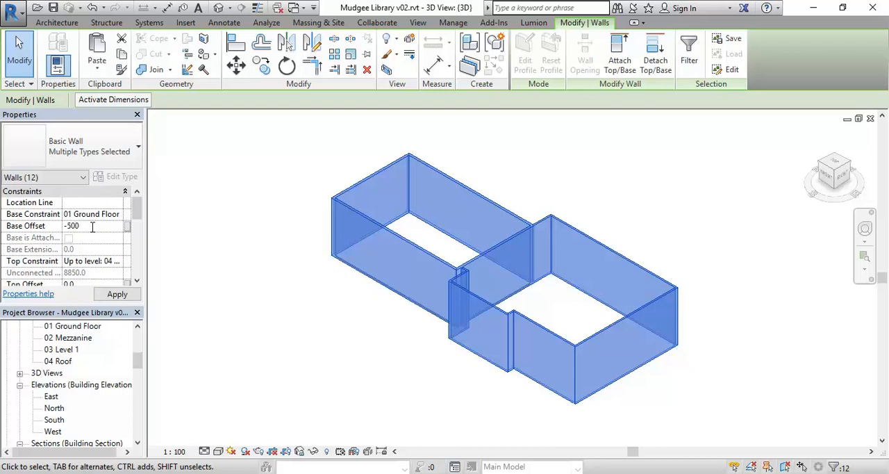
text(-500)
key(Return)
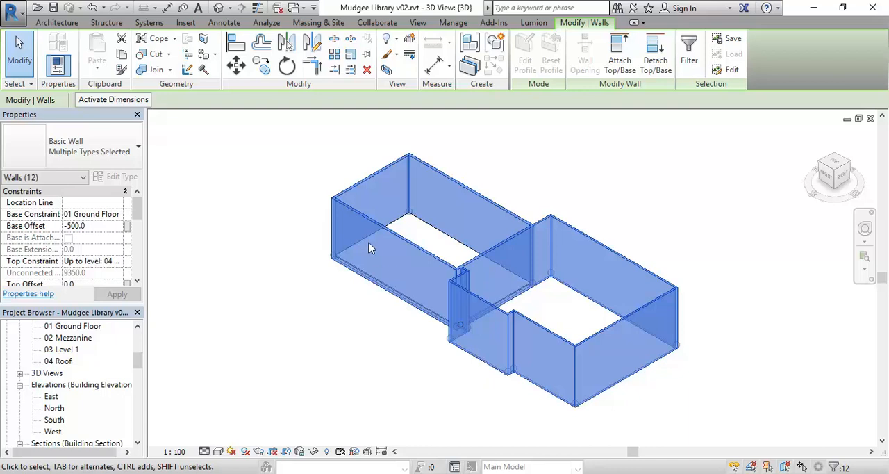
scroll(327, 258, up, 5)
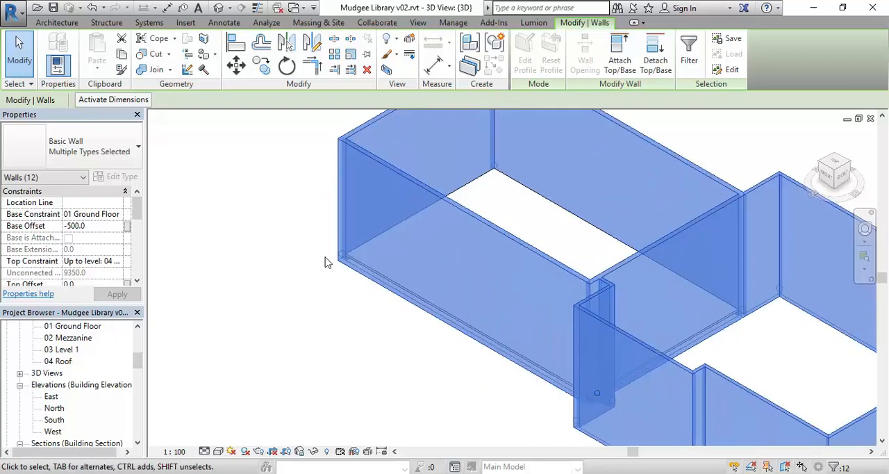
scroll(340, 265, up, 8)
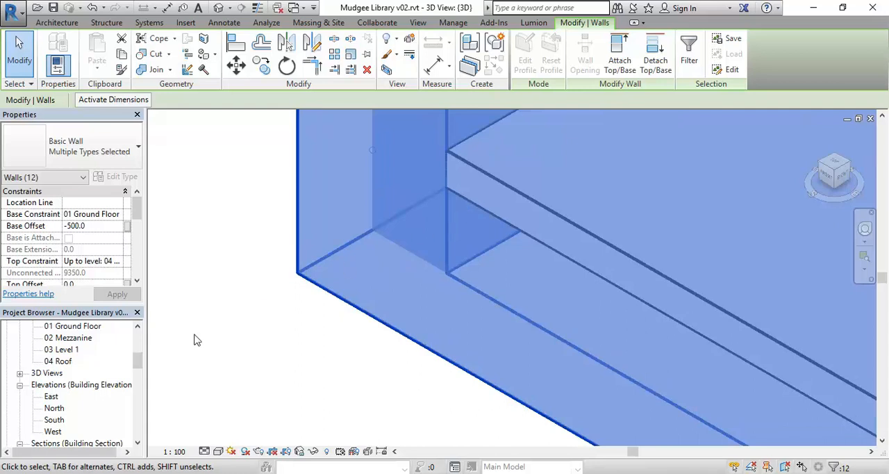
Step: Open the Section 1 view and examine how far the outer wall's base extends below the floor slab
drag(138, 360, 138, 373)
click(55, 373)
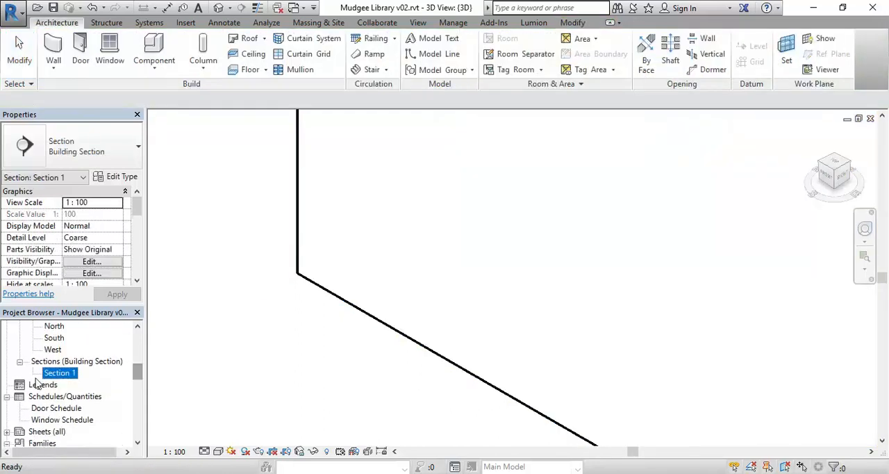
double_click(64, 375)
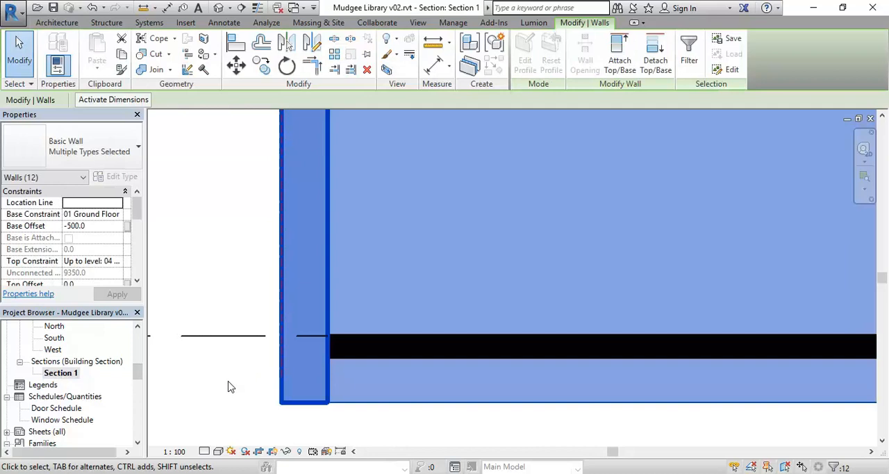
click(233, 387)
scroll(249, 354, down, 3)
scroll(249, 358, up, 5)
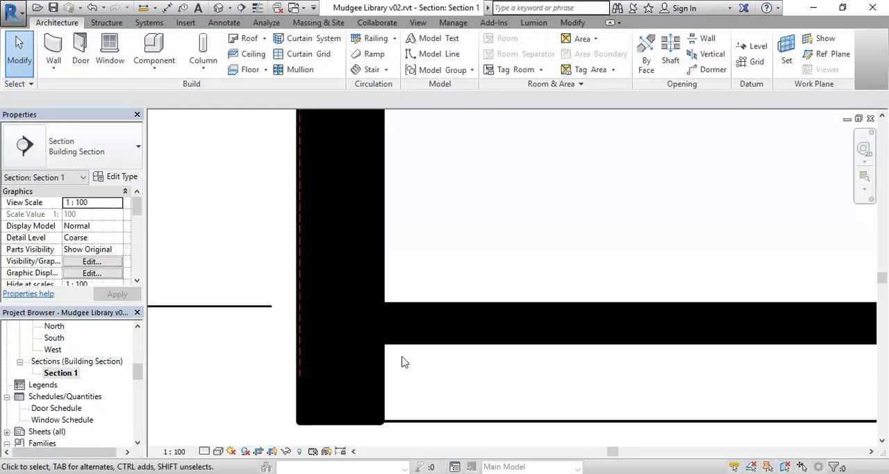
scroll(385, 391, down, 6)
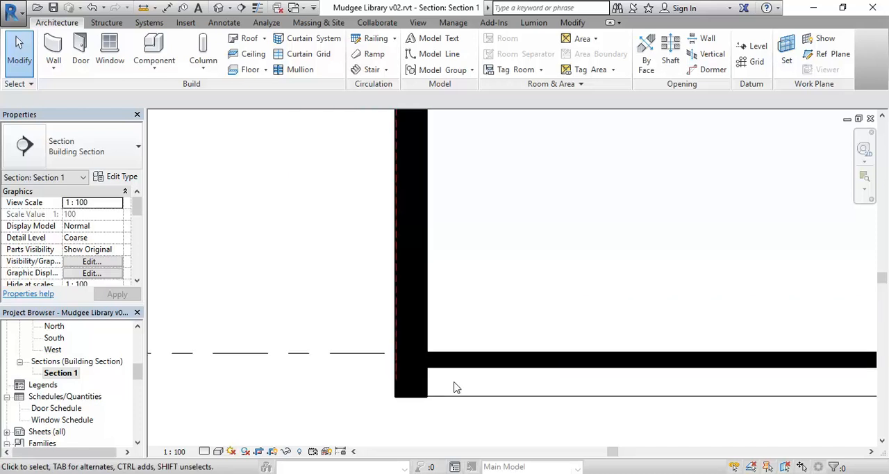
Step: Inspect the bases of the remaining walls in section, including where the slab meets the dividing wall between the wings
scroll(338, 362, down, 3)
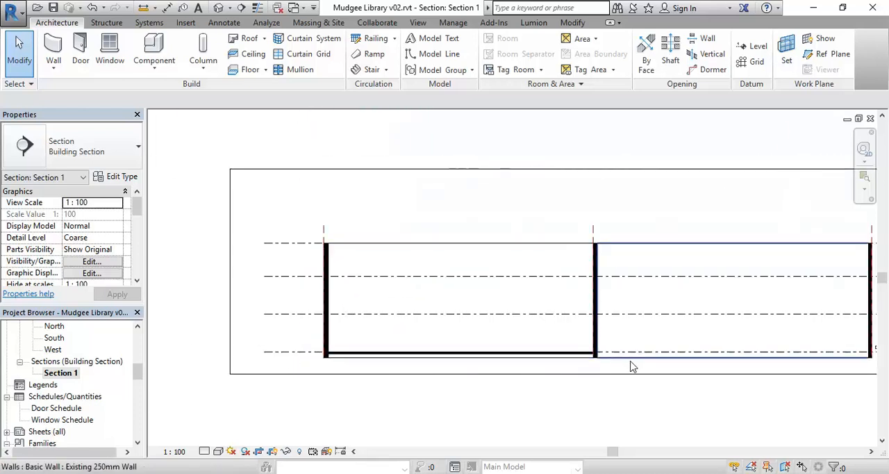
scroll(553, 365, up, 6)
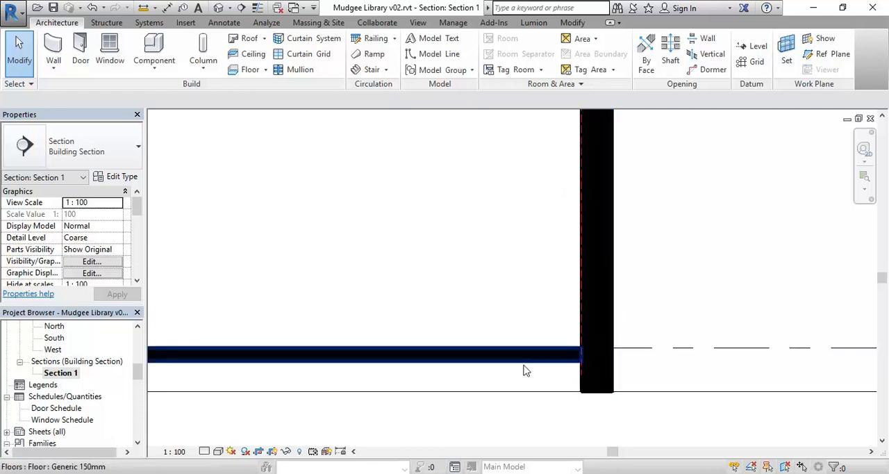
scroll(371, 280, down, 6)
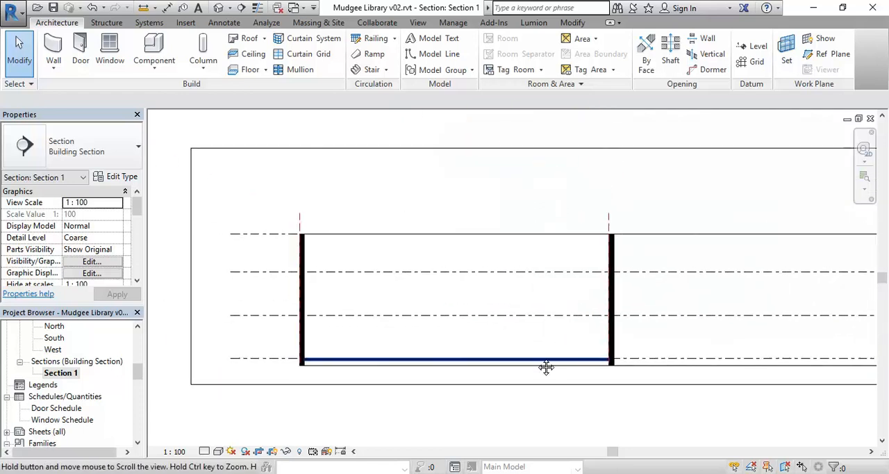
middle_drag(537, 364, 548, 368)
scroll(424, 407, down, 1)
middle_drag(424, 407, 370, 396)
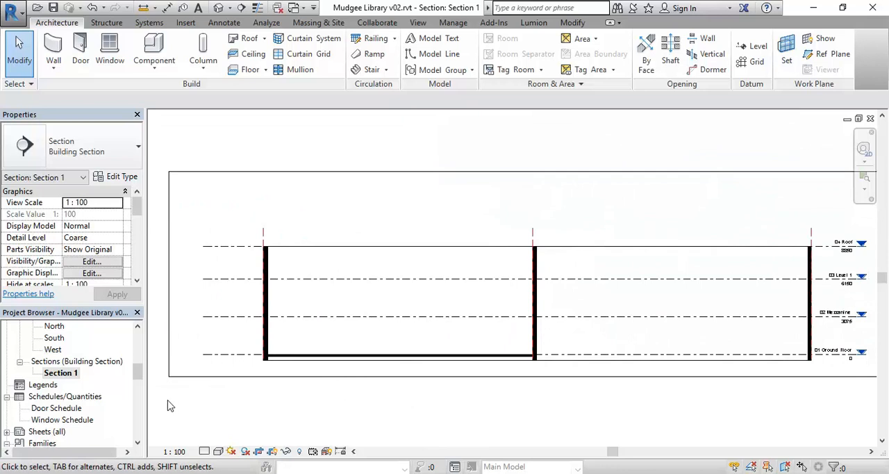
Step: Open the default 3D view and orbit around the building to inspect the extended walls from the existing wing's end
drag(139, 372, 139, 363)
double_click(54, 361)
double_click(53, 373)
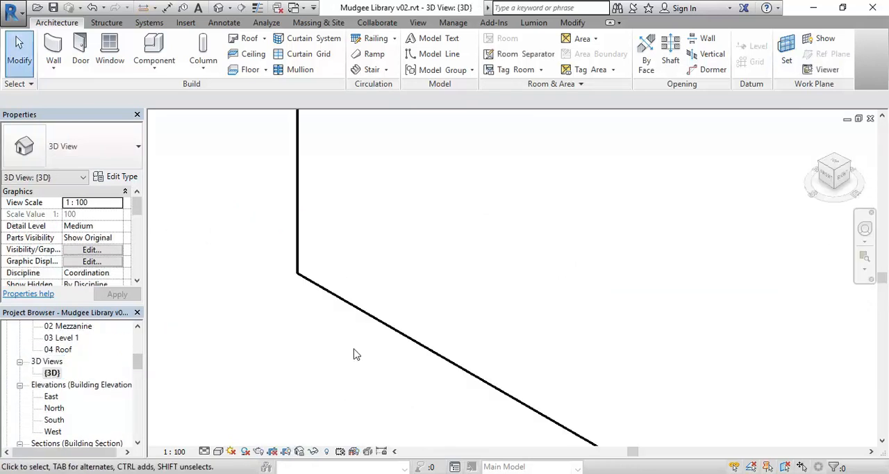
scroll(353, 355, down, 5)
scroll(296, 320, down, 2)
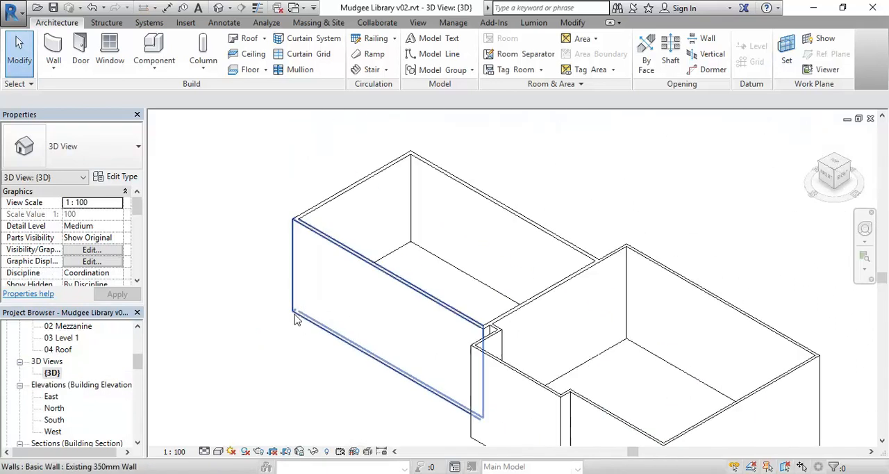
scroll(295, 320, down, 2)
middle_drag(275, 308, 294, 289)
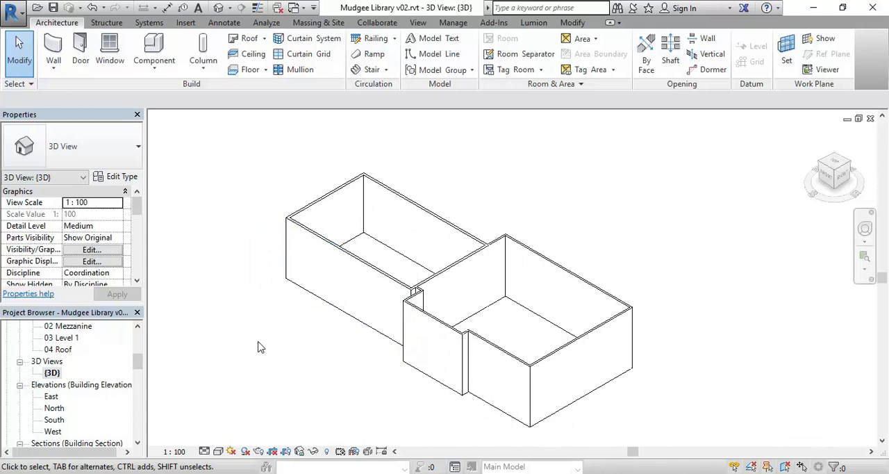
shift+middle_drag(274, 349, 370, 408)
shift+middle_drag(407, 393, 410, 285)
scroll(365, 284, up, 3)
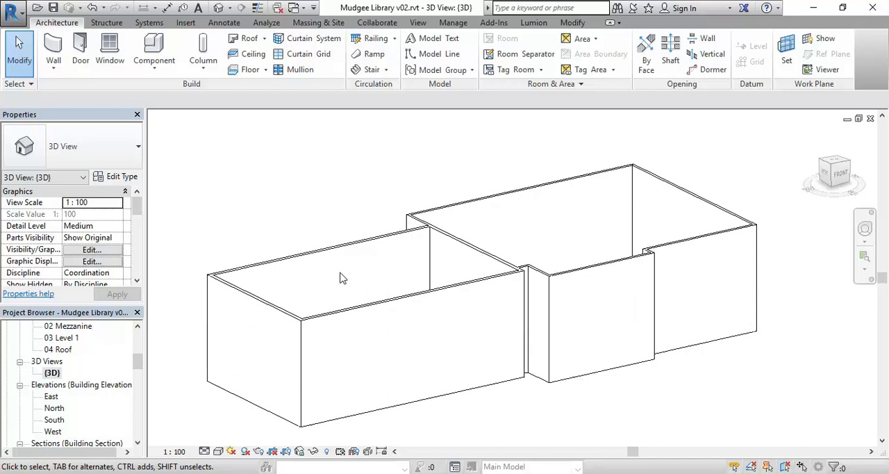
Step: Open the 01 Ground Floor Image plan and set its visual style to Wireframe so the scan shows through the floor
drag(137, 362, 139, 338)
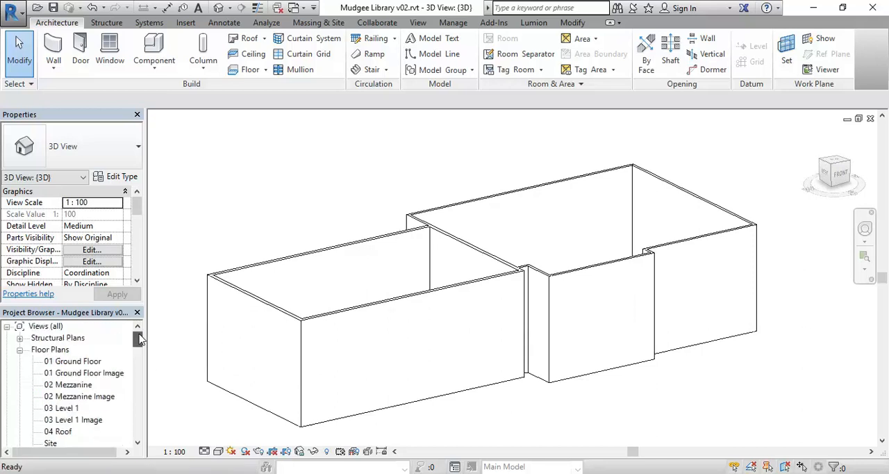
double_click(70, 362)
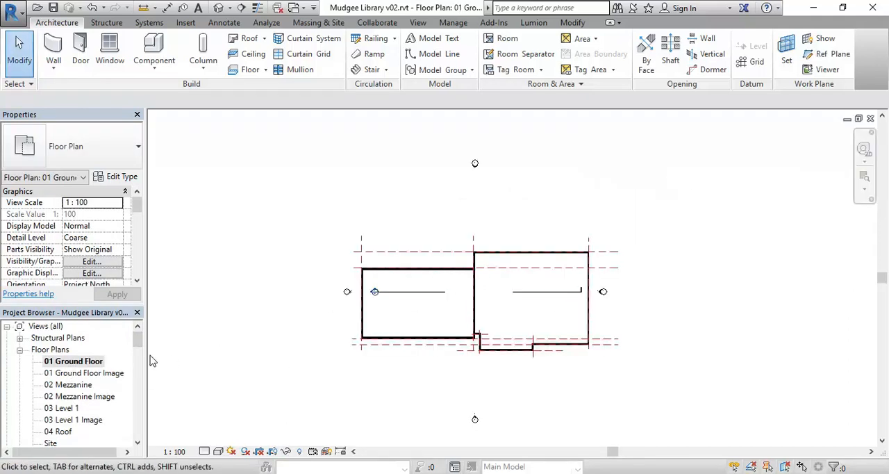
double_click(95, 374)
middle_drag(368, 302, 343, 286)
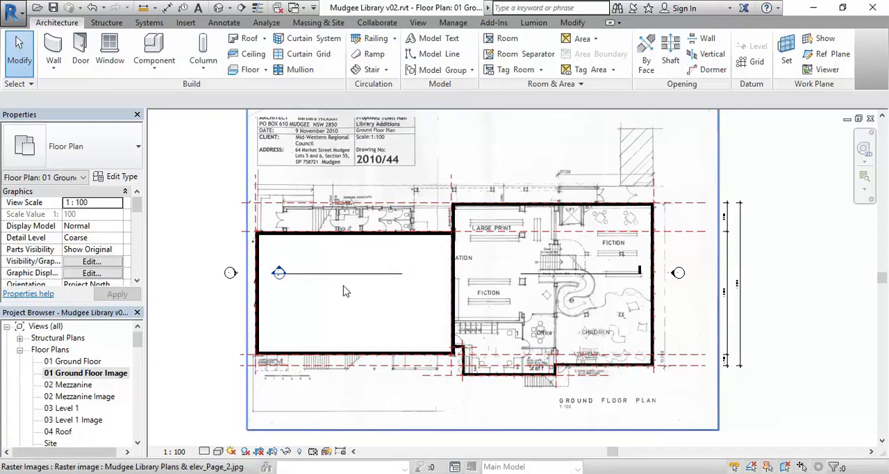
scroll(343, 291, up, 1)
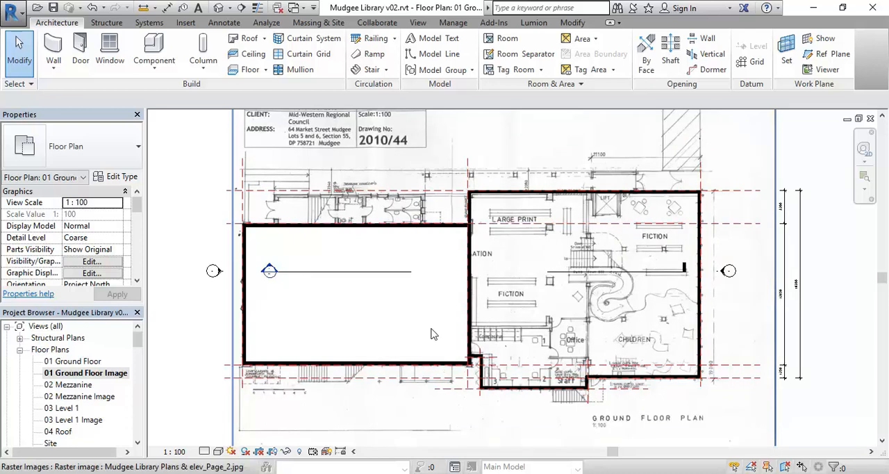
scroll(332, 293, up, 2)
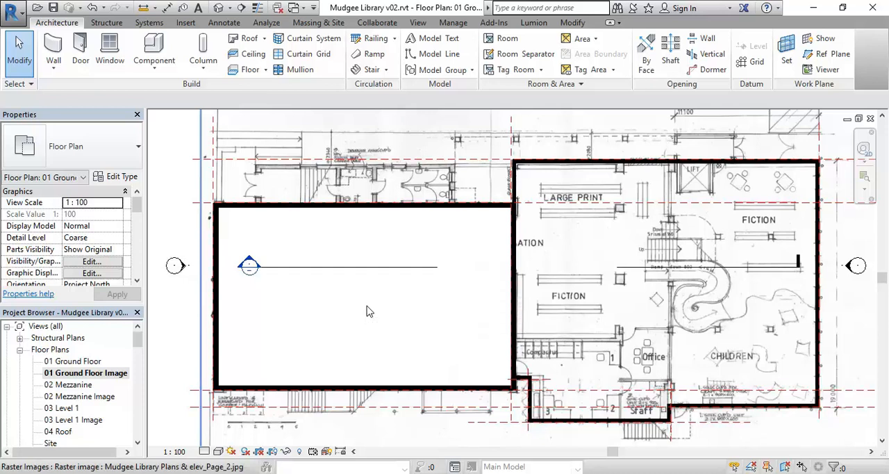
click(219, 452)
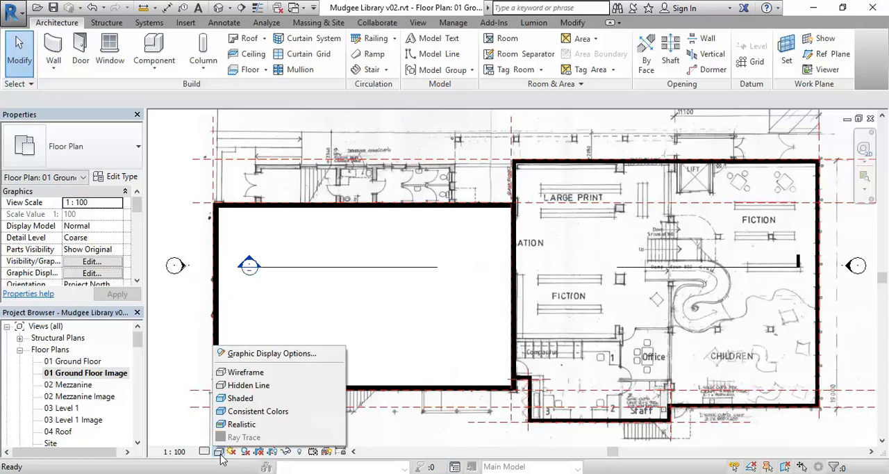
click(235, 376)
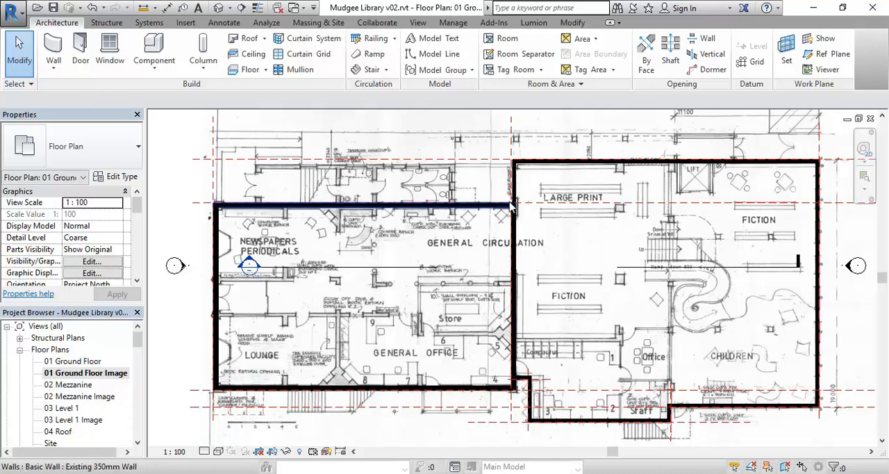
Step: Check the walls against the scanned plan and set the view's detail level to Fine
scroll(512, 209, up, 3)
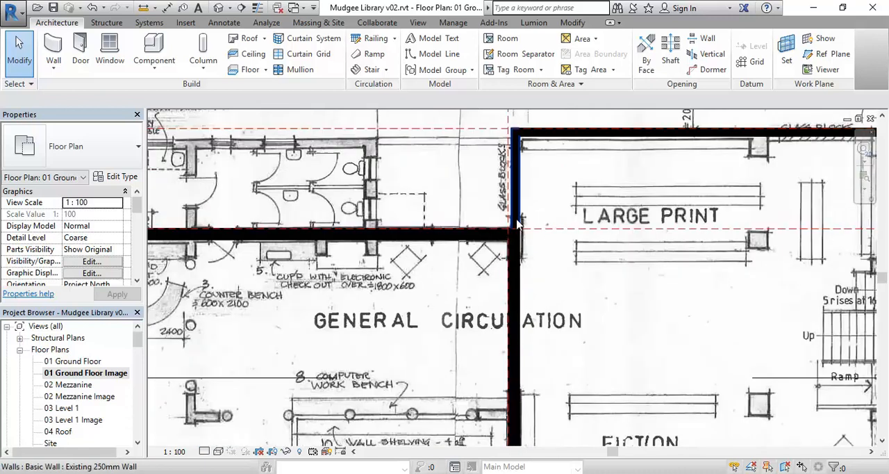
scroll(517, 223, up, 2)
scroll(517, 222, down, 6)
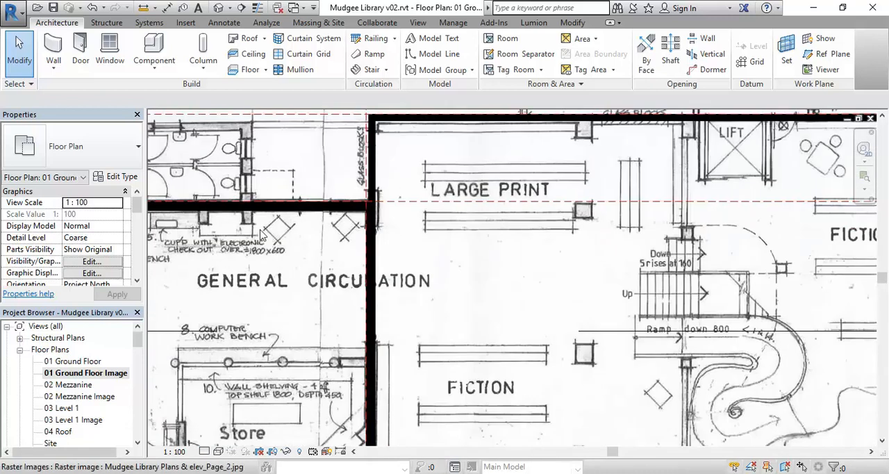
mouse_move(483, 250)
middle_down()
mouse_move(542, 256)
mouse_move(481, 255)
middle_up()
scroll(542, 256, down, 1)
scroll(435, 323, down, 1)
middle_drag(435, 323, 396, 335)
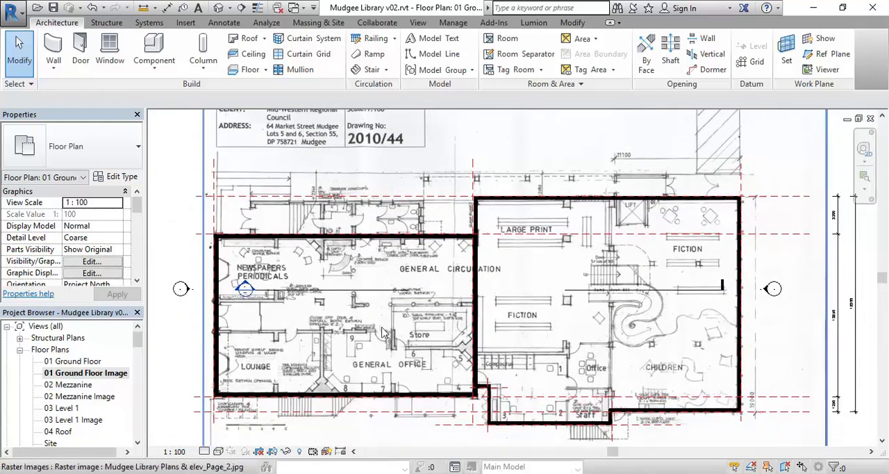
scroll(379, 328, up, 1)
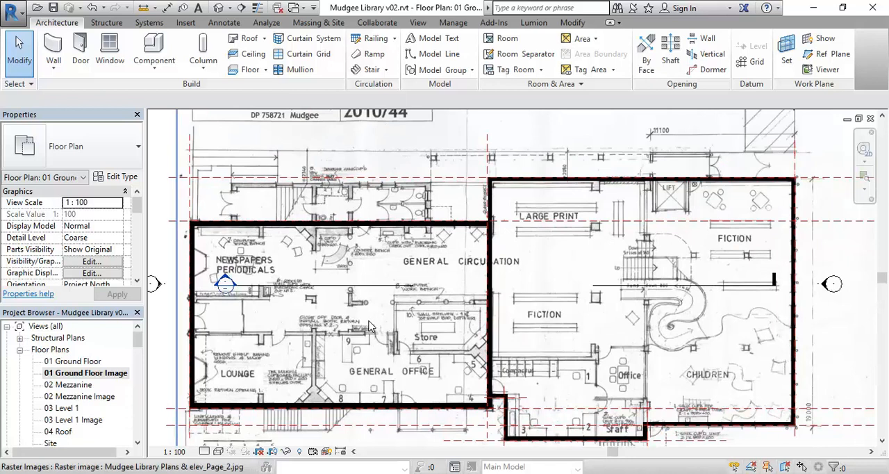
click(205, 451)
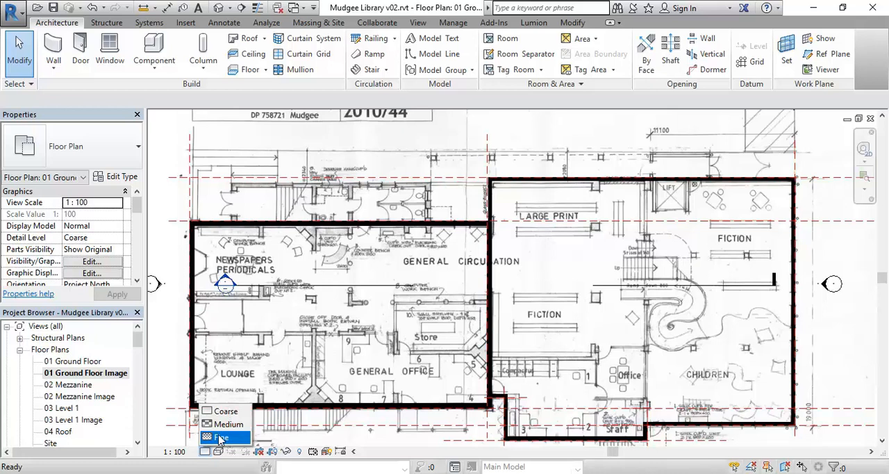
click(219, 438)
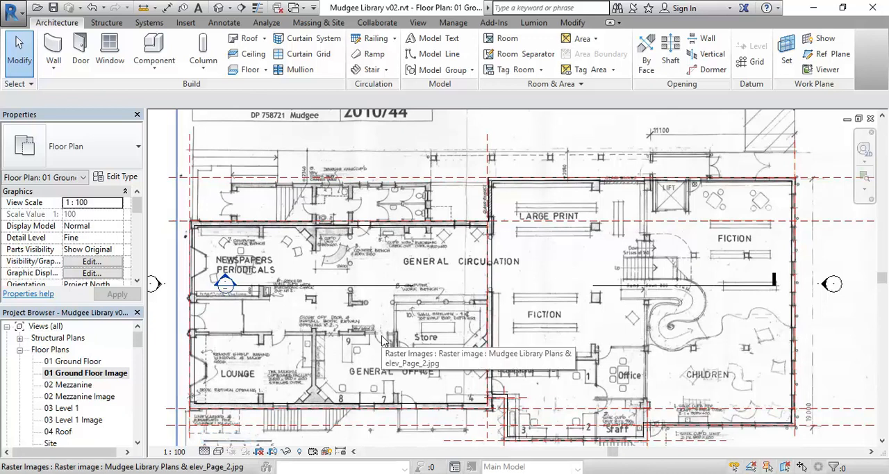
middle_drag(382, 339, 399, 314)
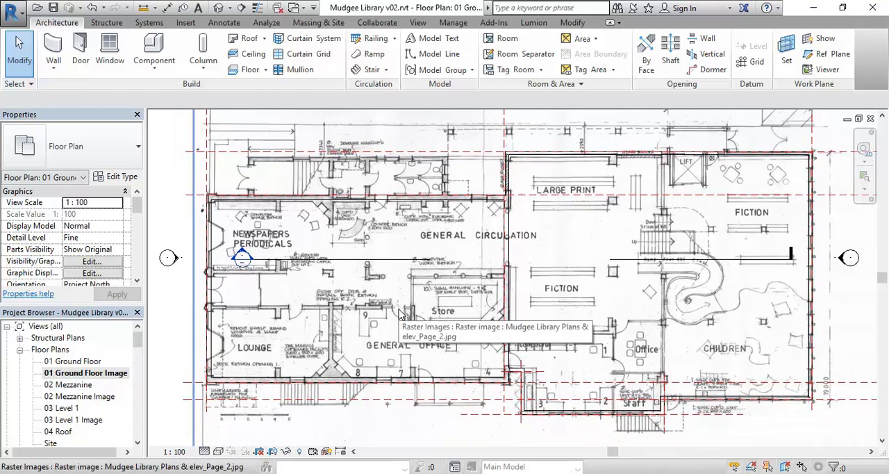
Step: Examine the window openings on the scanned plan along the outer 350mm wall of the Lounge and General Office
scroll(293, 382, up, 5)
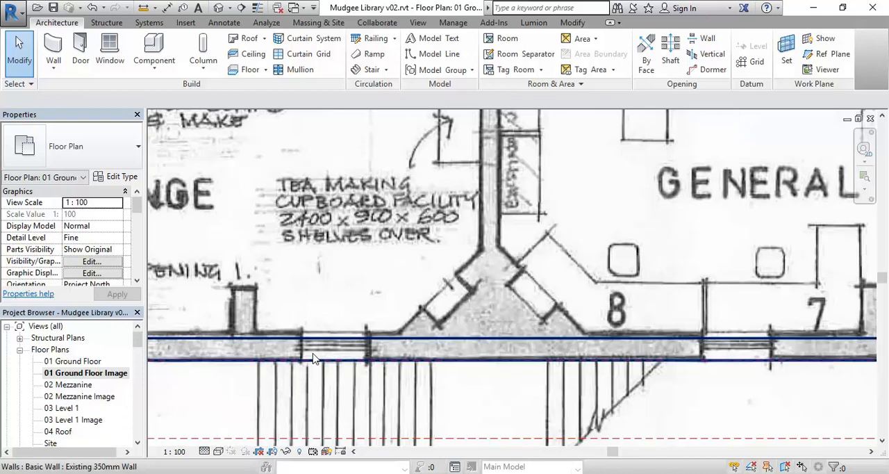
scroll(307, 360, up, 1)
scroll(320, 355, down, 7)
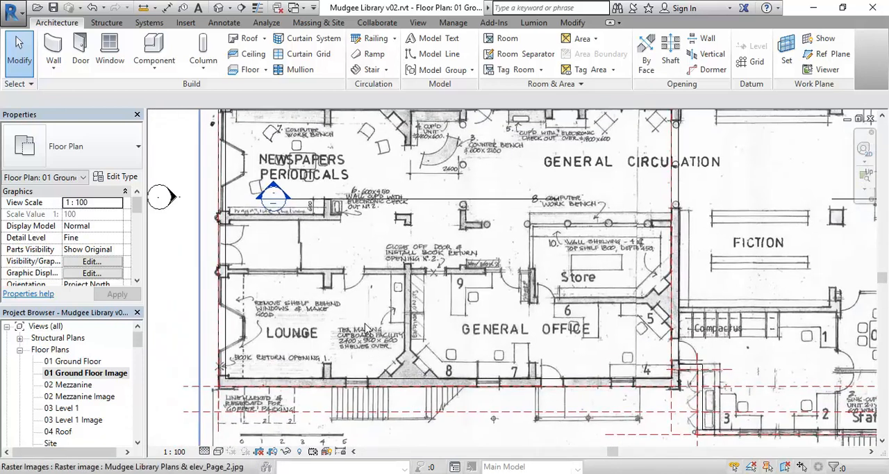
scroll(323, 335, down, 2)
scroll(332, 327, up, 1)
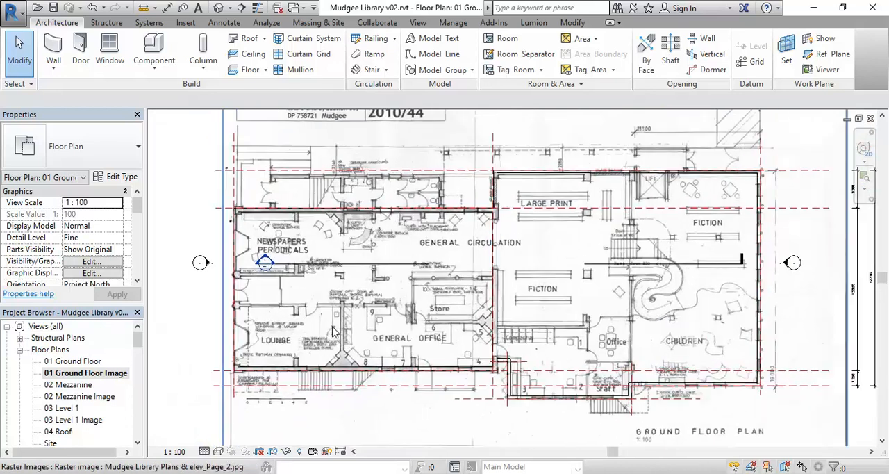